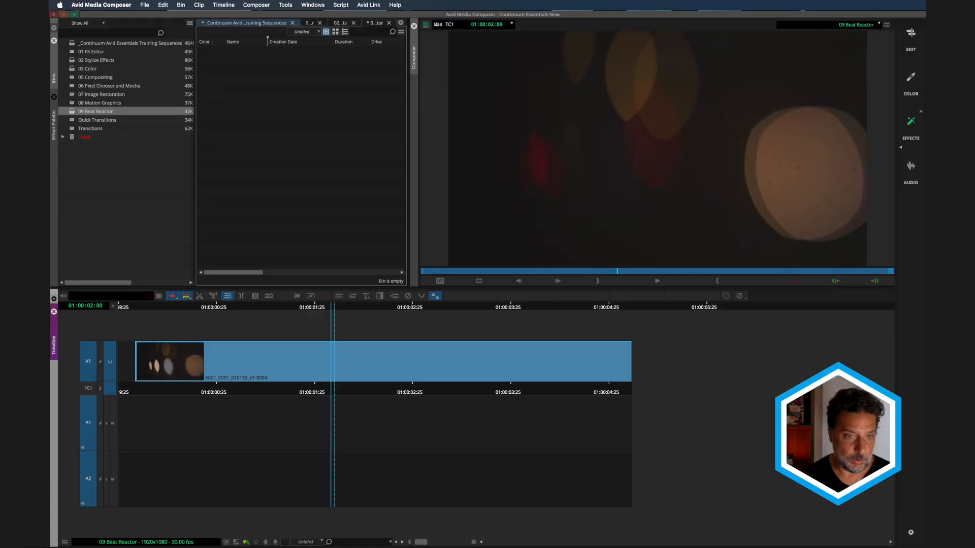
# Link Music To Use.wav from the 09 Beat Reactor and AV folder into the 09 Beat Reactor bin and close the Source Browser.
pyautogui.rightClick(296, 122)
pyautogui.moveTo(325, 136)
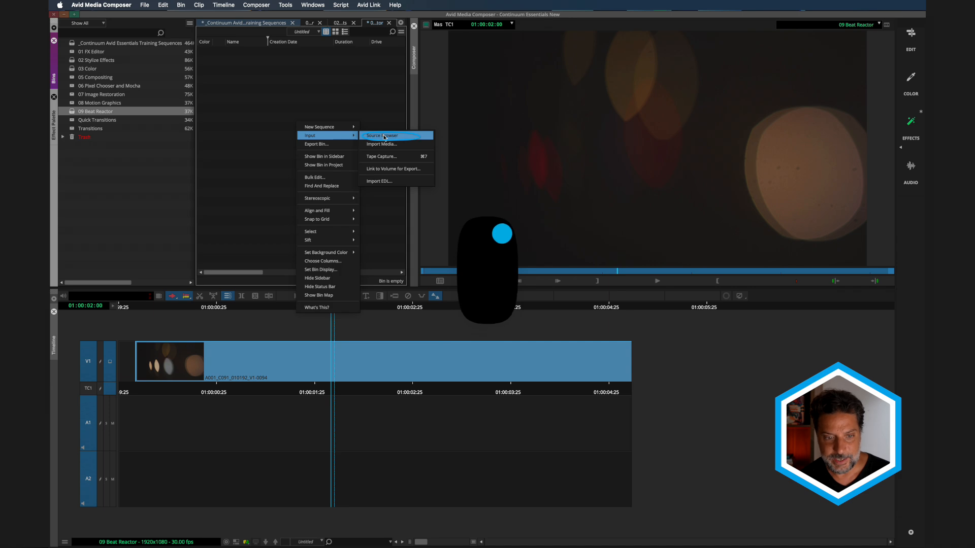
pyautogui.click(385, 136)
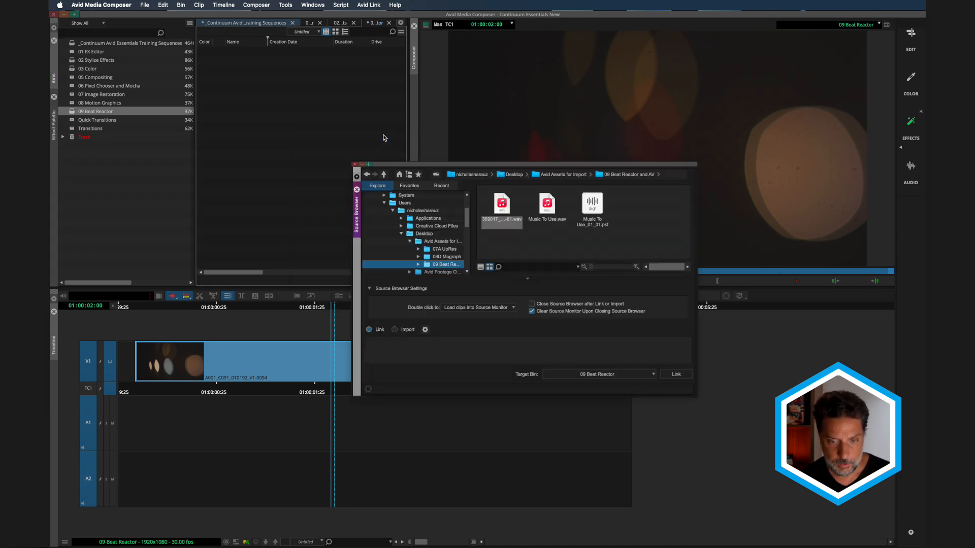
pyautogui.click(539, 212)
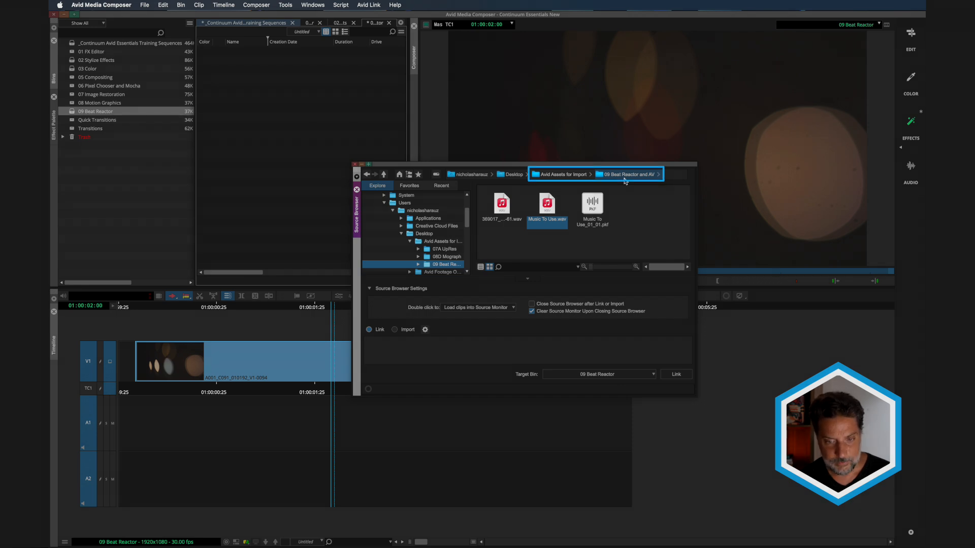
pyautogui.click(675, 374)
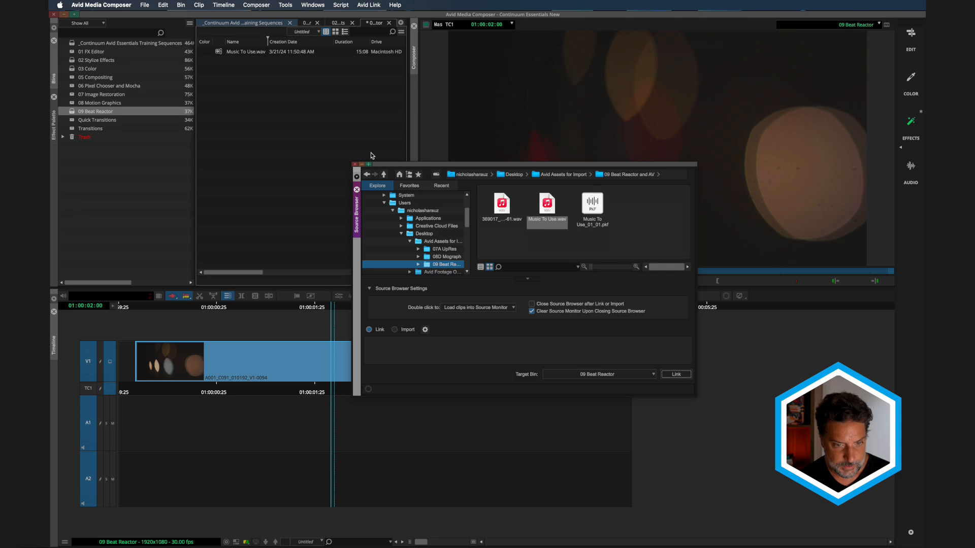
pyautogui.click(354, 164)
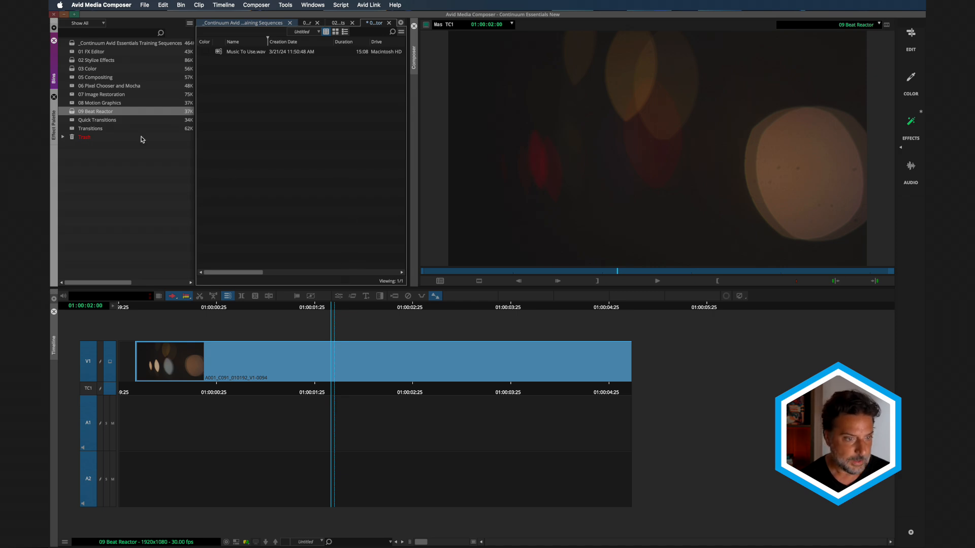
# Apply the BCC+Film Glow filter from the BCC Film Style category to the video clip on V1.
pyautogui.click(53, 124)
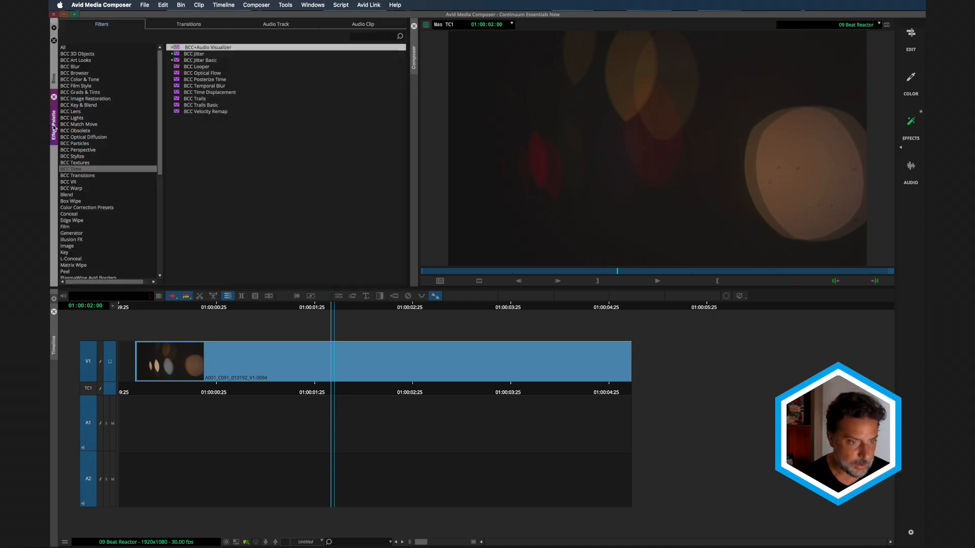
pyautogui.click(94, 86)
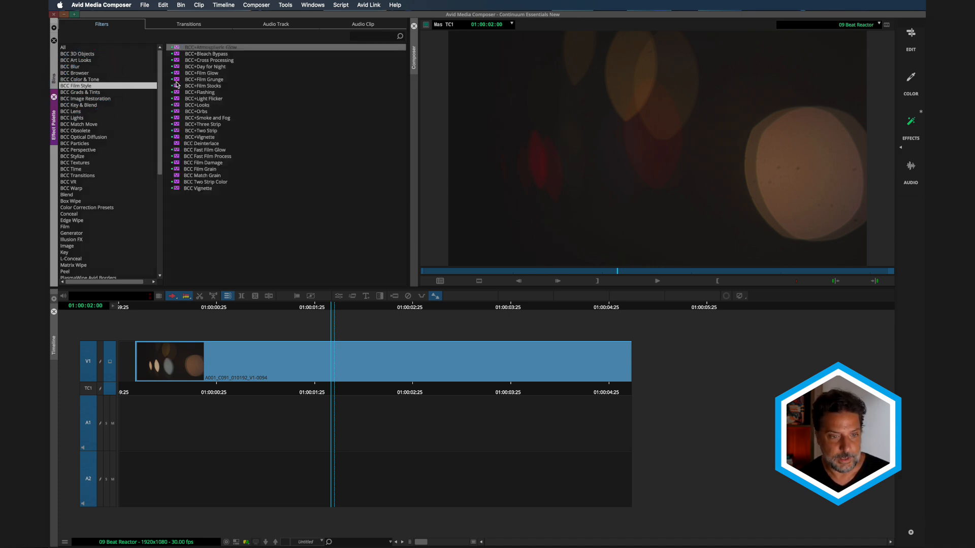
pyautogui.moveTo(176, 73); pyautogui.dragTo(177, 75)
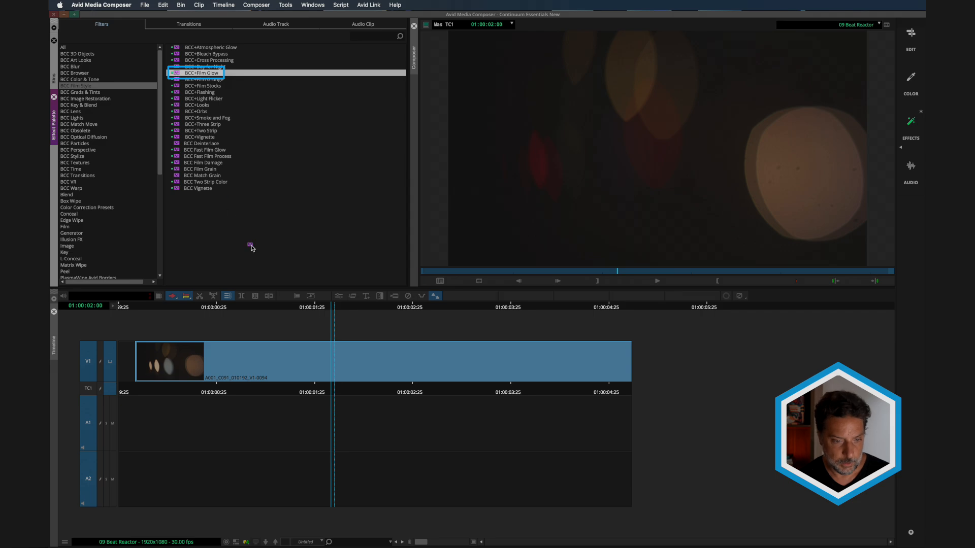
pyautogui.moveTo(263, 335); pyautogui.dragTo(259, 360)
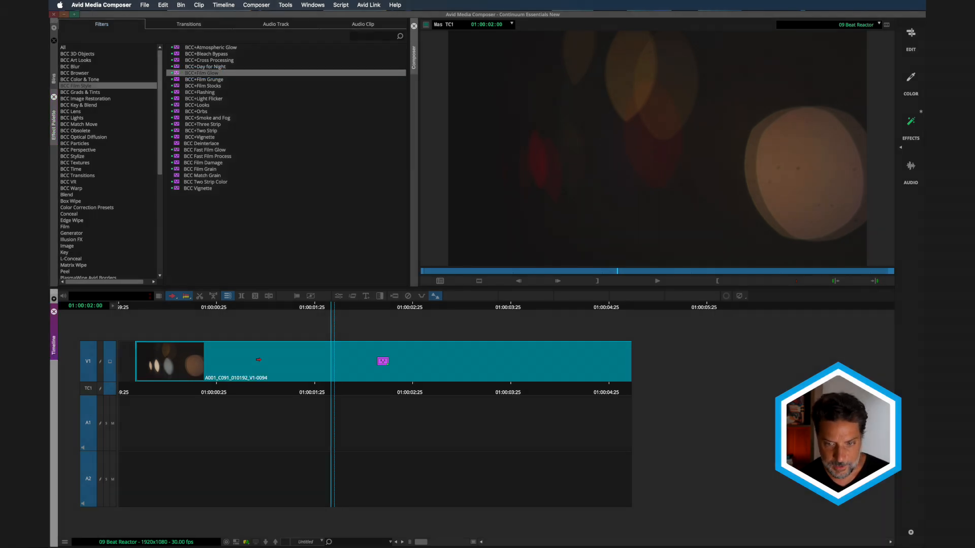
# Adjust the Film Glow to an Intensity of 90.1, a Threshold of 3.1 and a Radius of 38.9.
pyautogui.click(339, 296)
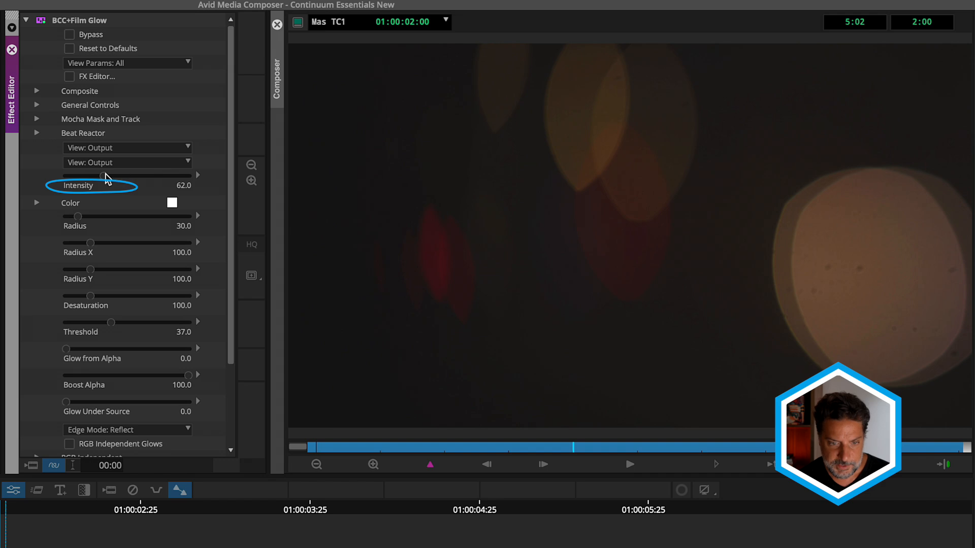
pyautogui.moveTo(105, 176)
pyautogui.mouseDown()
pyautogui.moveTo(136, 174)
pyautogui.moveTo(123, 180)
pyautogui.mouseUp()
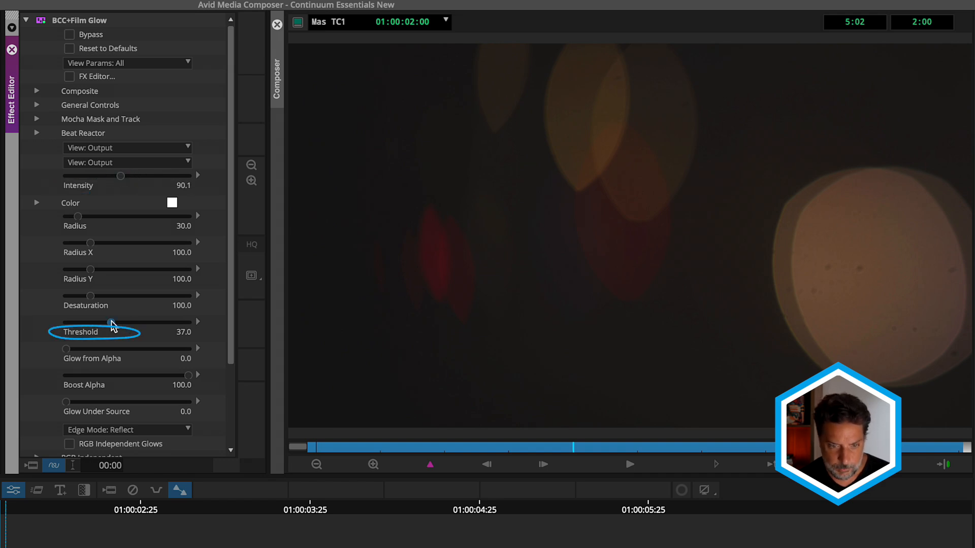
pyautogui.moveTo(112, 322); pyautogui.dragTo(70, 323)
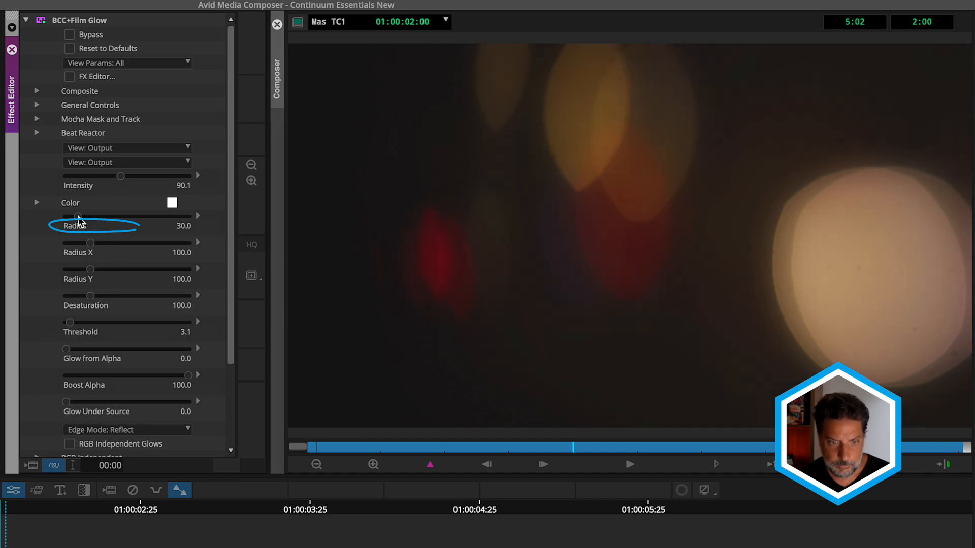
pyautogui.moveTo(78, 217); pyautogui.dragTo(80, 218)
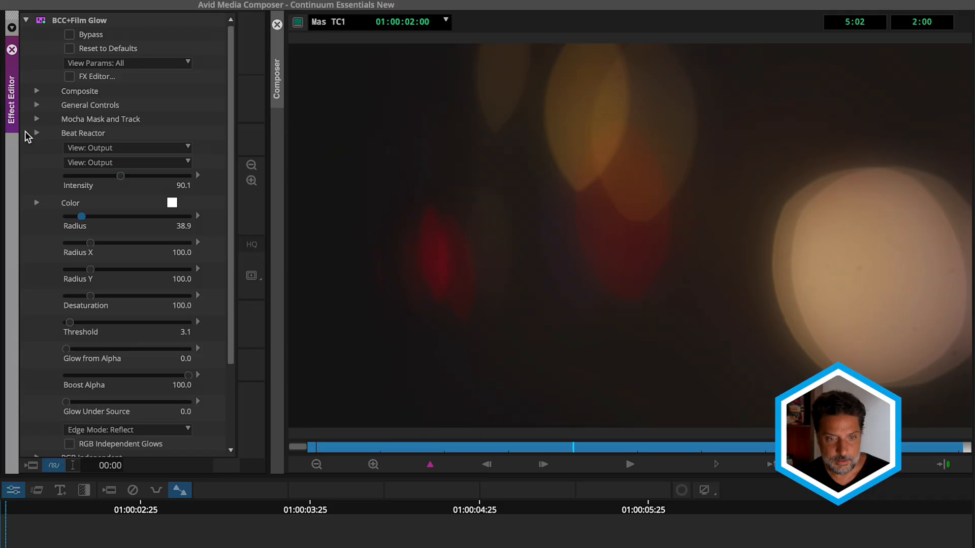
# Enable Beat Reactor on the Film Glow with Music To Use.wav as its audio source, and play the clip.
pyautogui.click(37, 133)
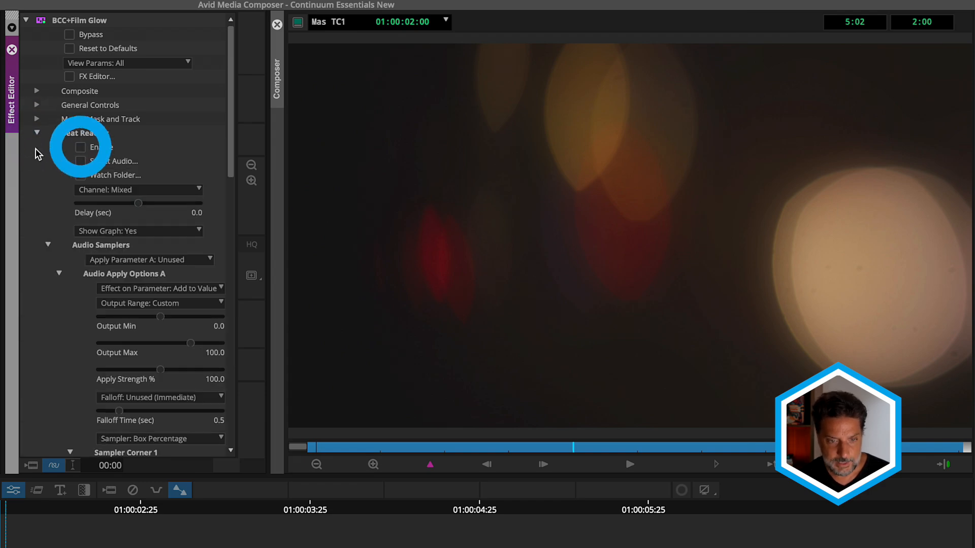
pyautogui.click(81, 148)
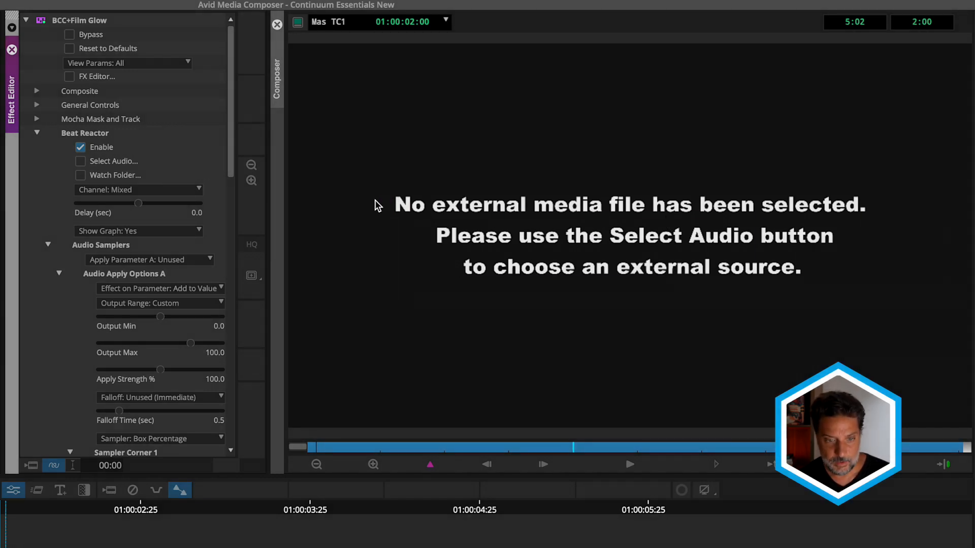
pyautogui.click(81, 161)
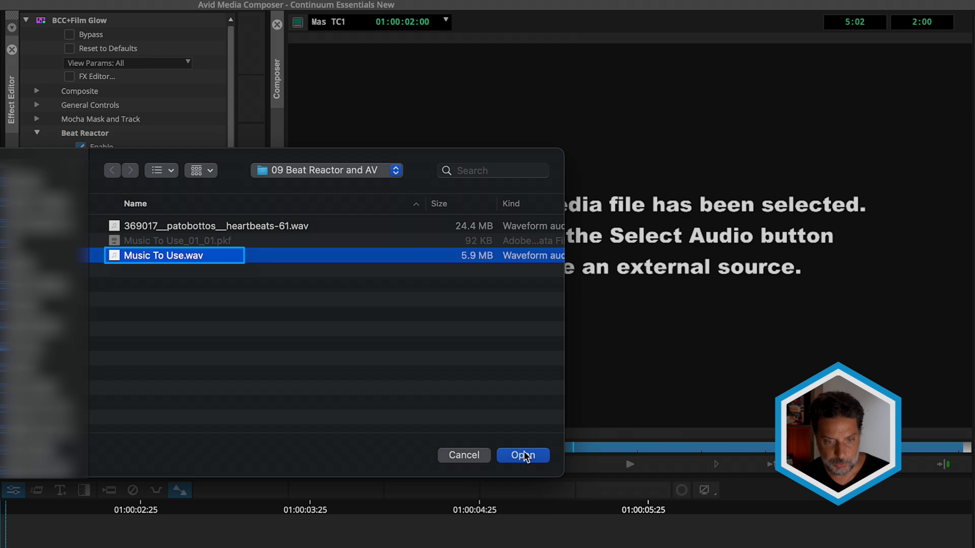
pyautogui.click(523, 455)
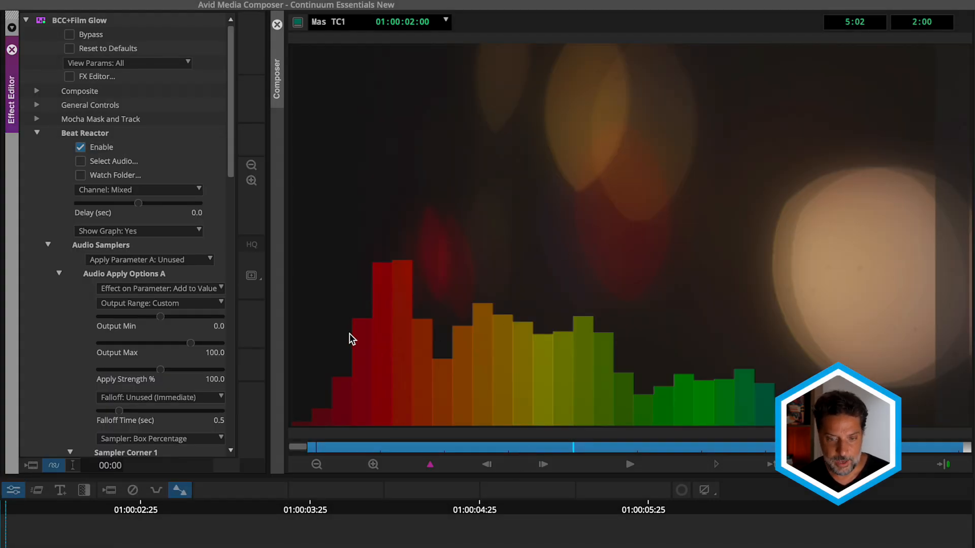
pyautogui.click(626, 466)
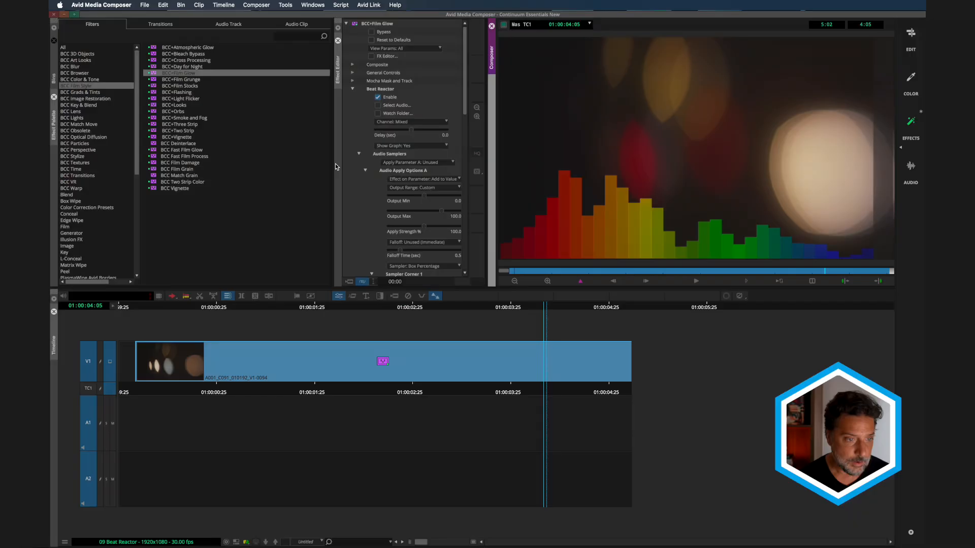
# Add Music To Use.wav to tracks A1 and A2 from the video clip's start and extend it to the clip's end.
pyautogui.click(53, 71)
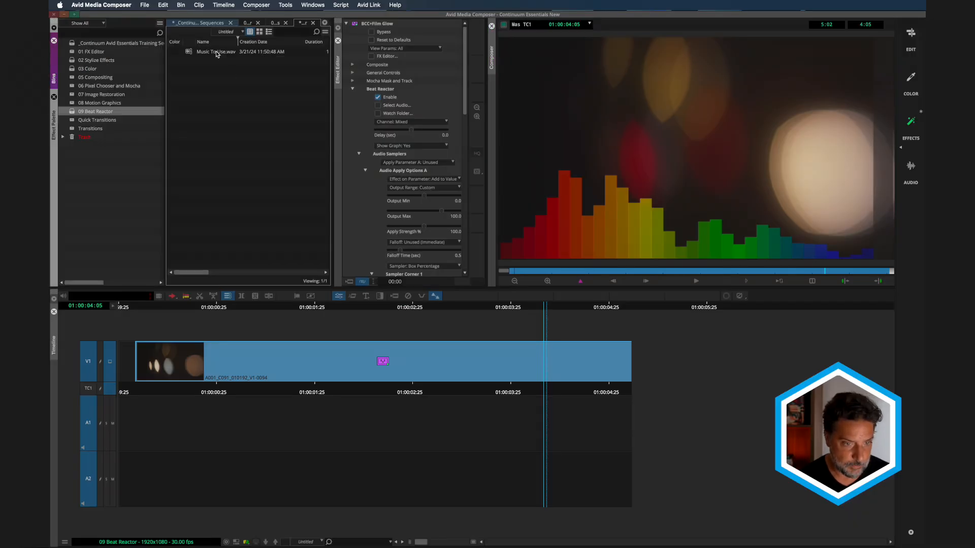
pyautogui.doubleClick(192, 55)
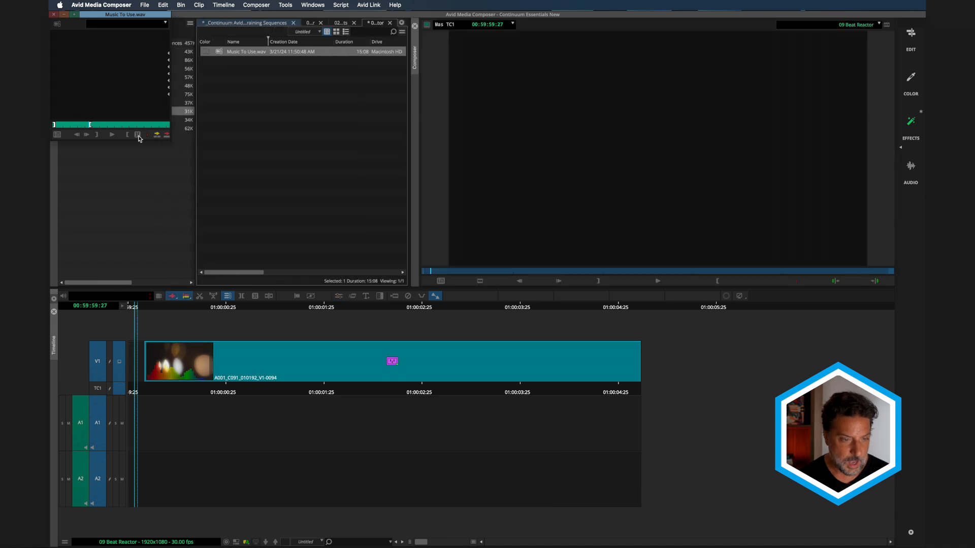
pyautogui.moveTo(131, 92); pyautogui.dragTo(146, 416)
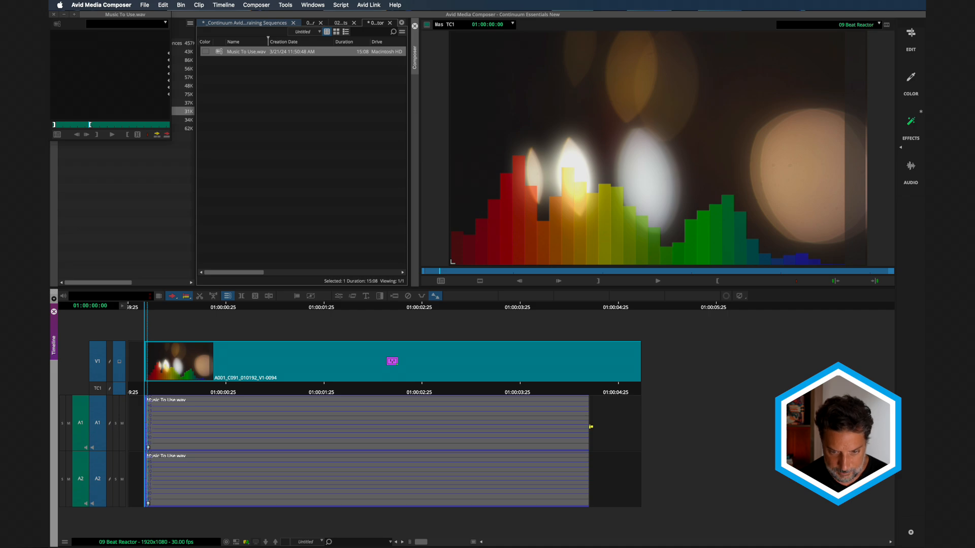
pyautogui.moveTo(583, 428); pyautogui.dragTo(633, 426)
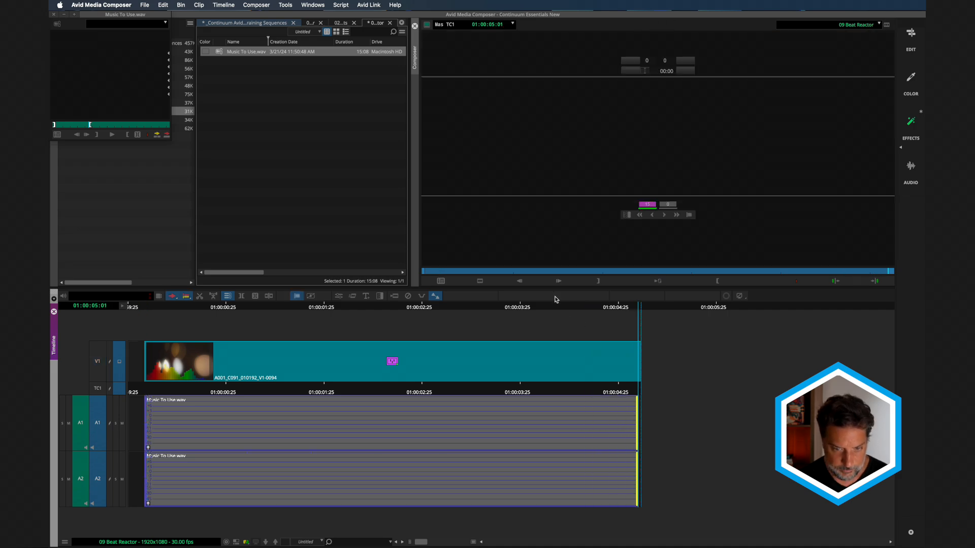
# Play the sequence from the beginning to review the audio graph with the music, and park the playhead near 01:00:02:07.
pyautogui.moveTo(547, 308); pyautogui.dragTo(141, 338)
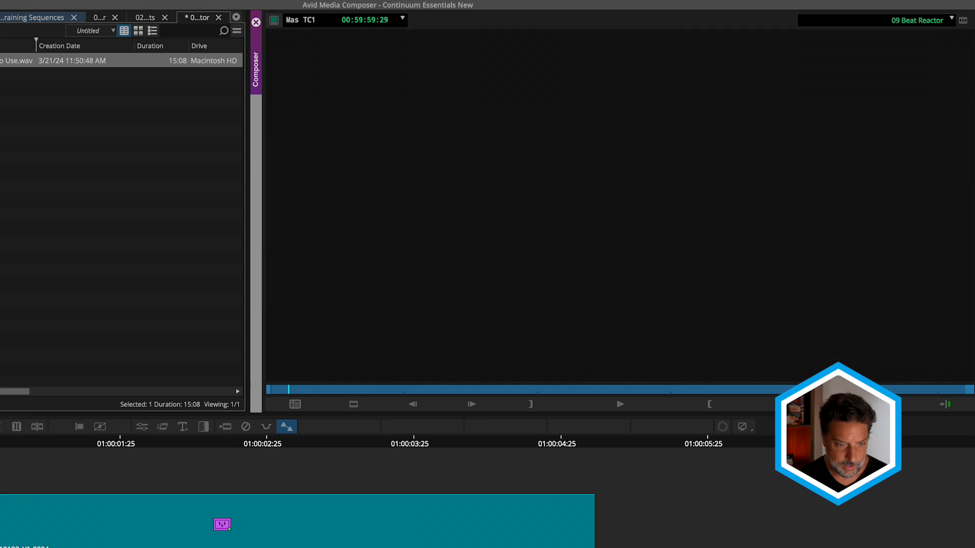
pyautogui.press('space')
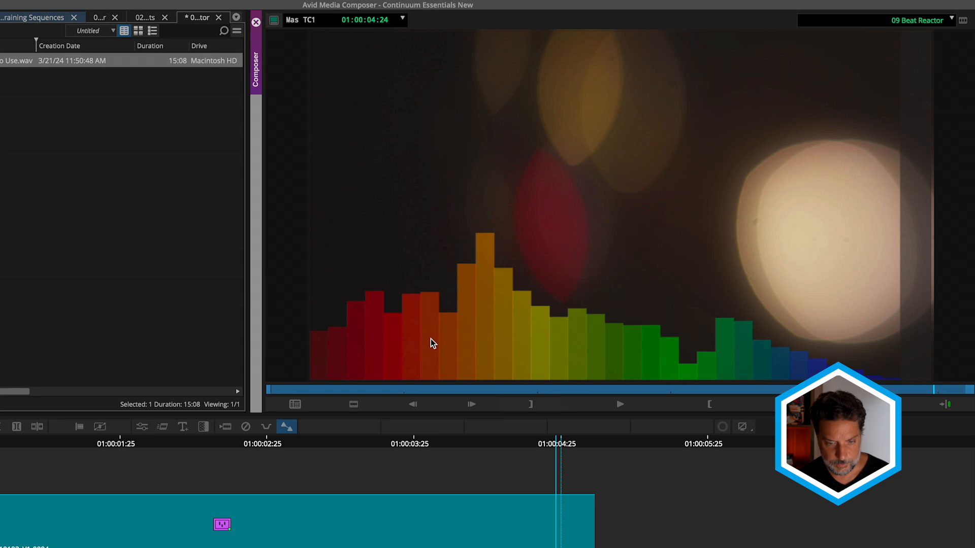
pyautogui.click(209, 446)
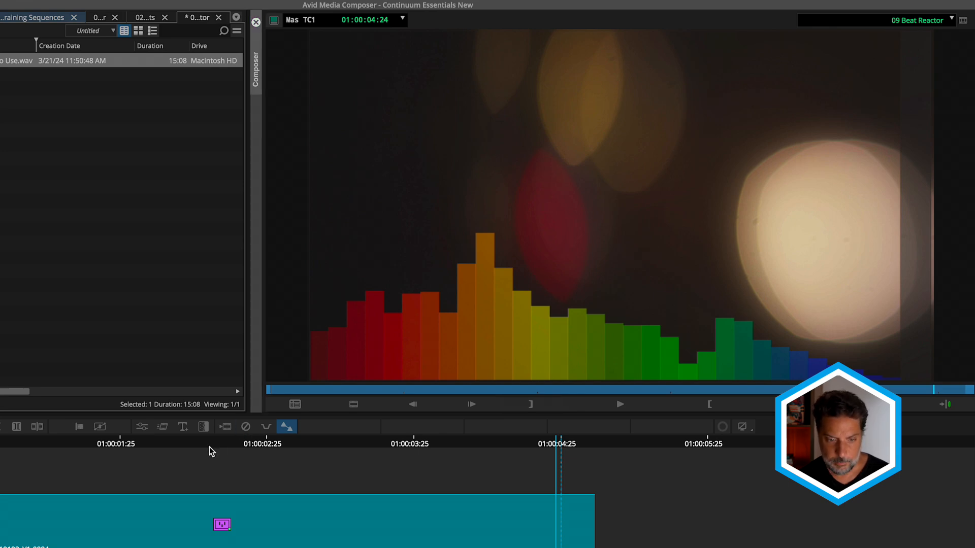
pyautogui.click(206, 446)
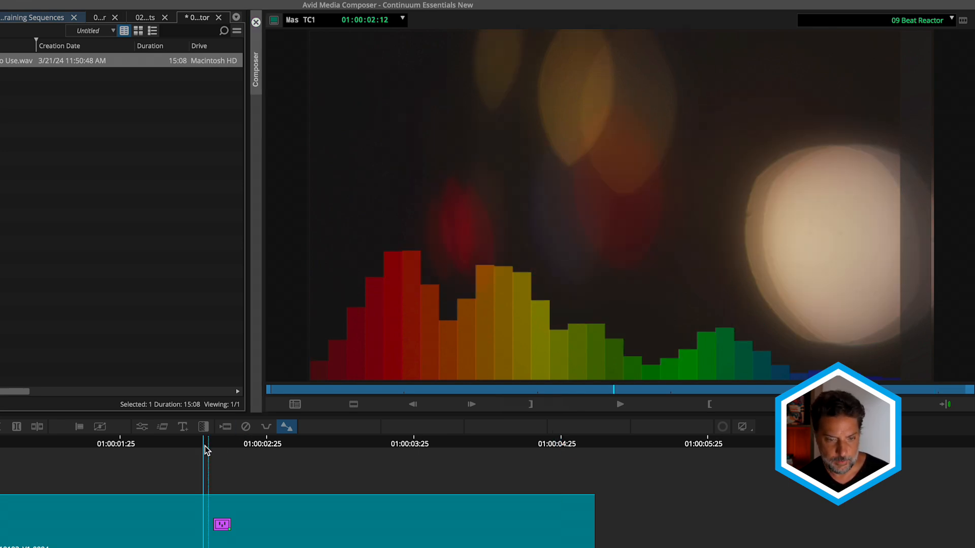
# Reopen the Film Glow parameters in a widened Effect Editor and expand Beat Reactor's Audio Spectrum Options.
pyautogui.click(141, 427)
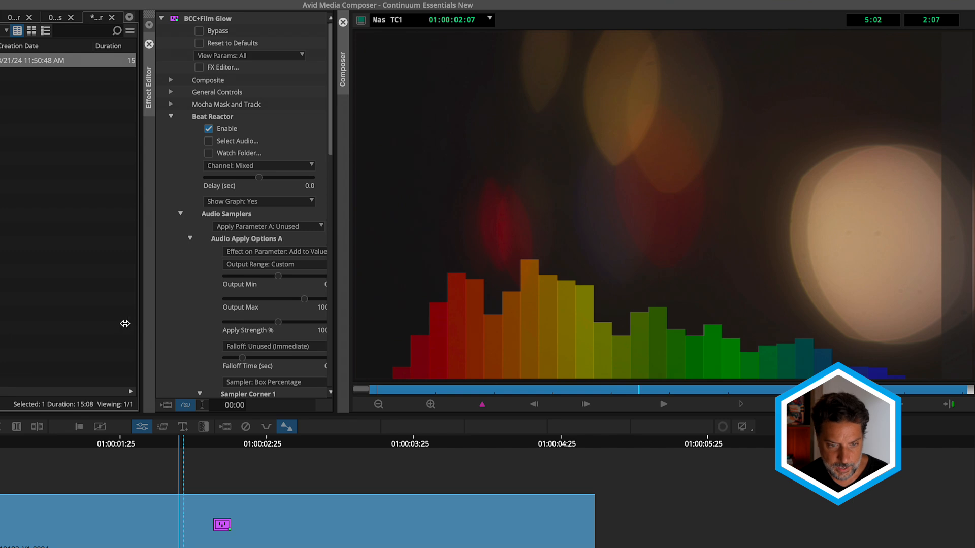
pyautogui.moveTo(125, 324); pyautogui.dragTo(1, 305)
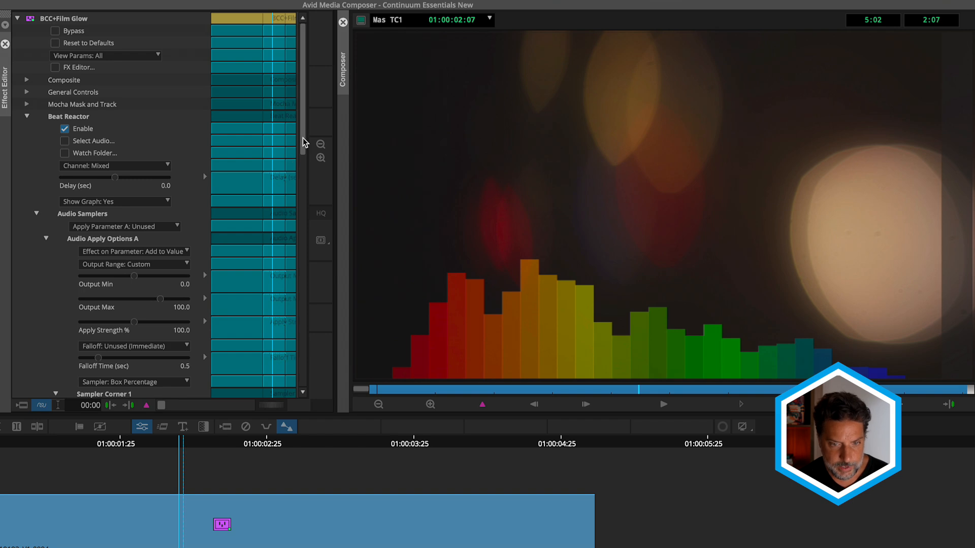
pyautogui.moveTo(303, 138); pyautogui.dragTo(303, 281)
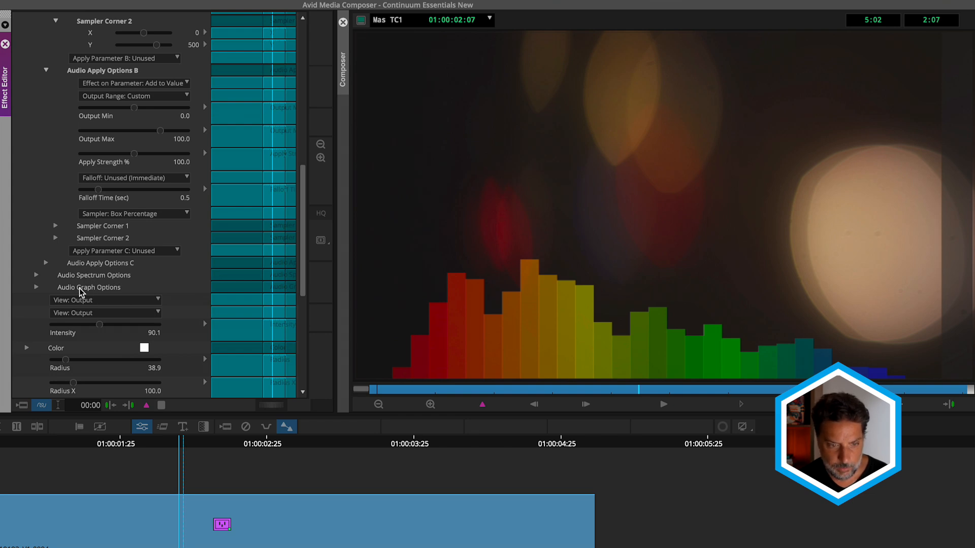
pyautogui.click(36, 276)
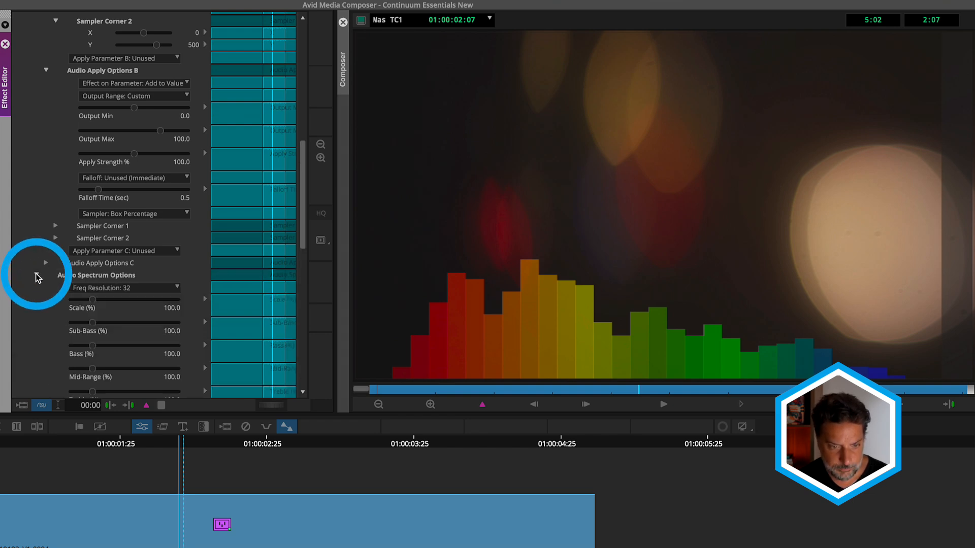
# Try a spectrum frequency resolution of 1024, settle on 64, and play the clip to review the graph.
pyautogui.click(124, 288)
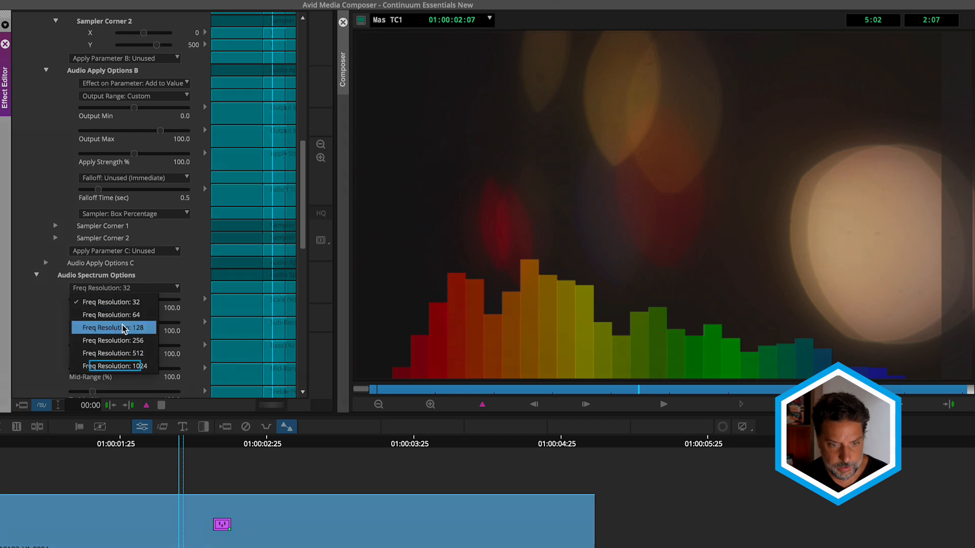
pyautogui.click(108, 366)
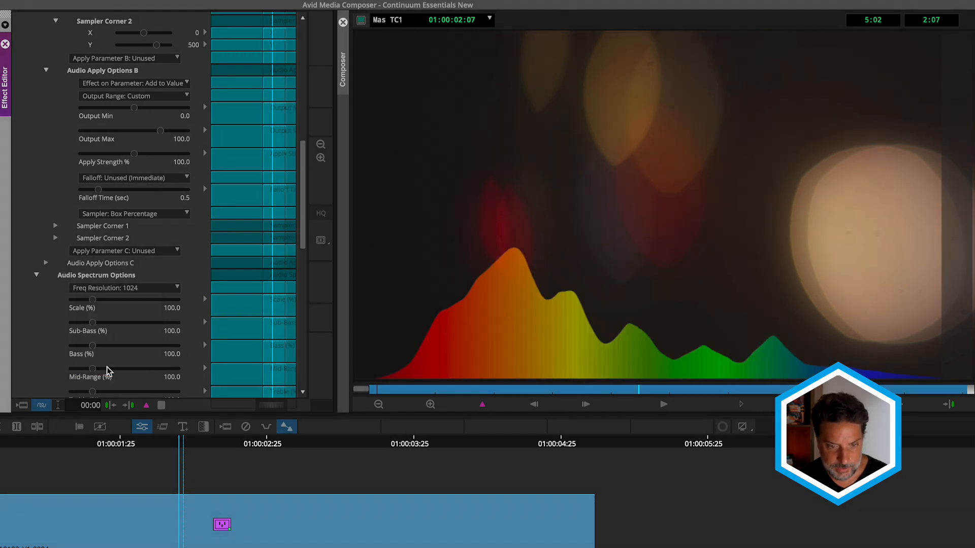
pyautogui.click(150, 289)
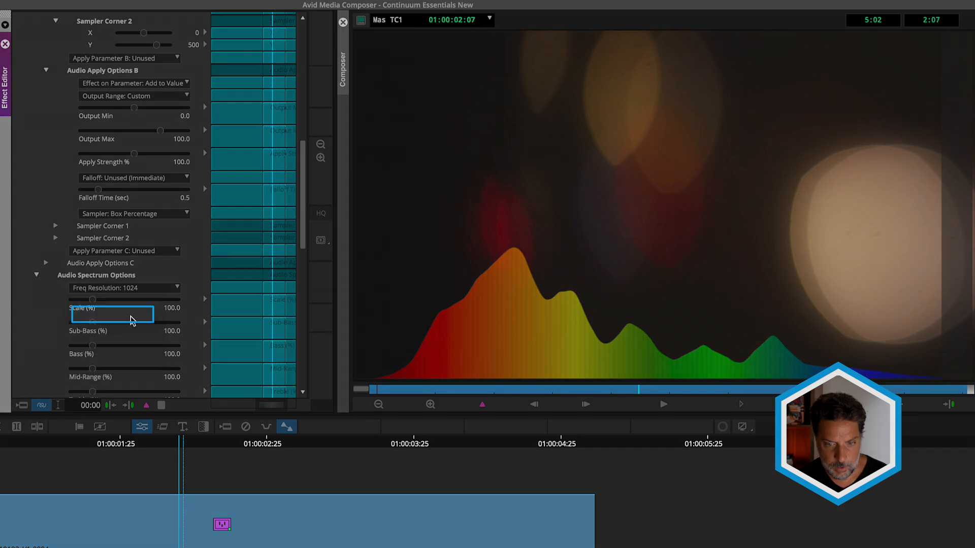
pyautogui.click(131, 320)
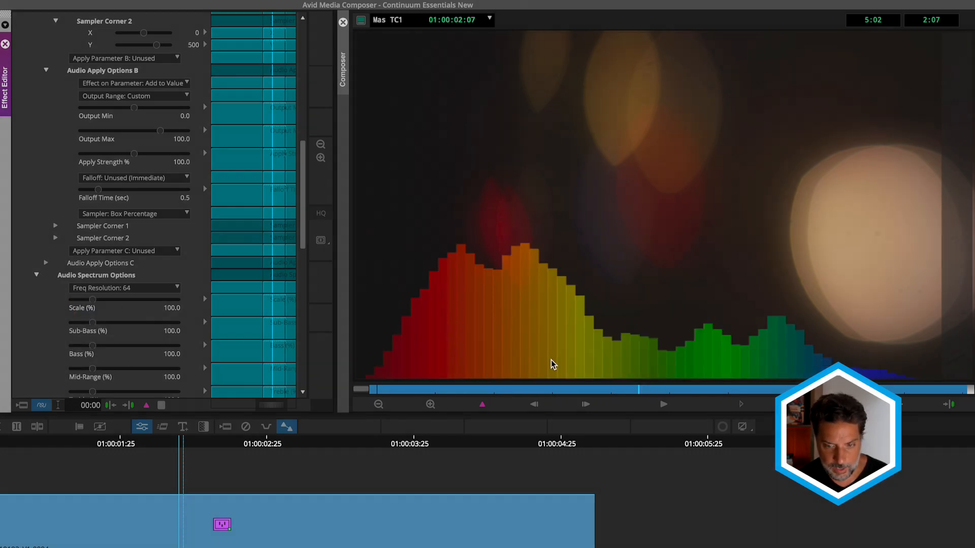
pyautogui.click(663, 405)
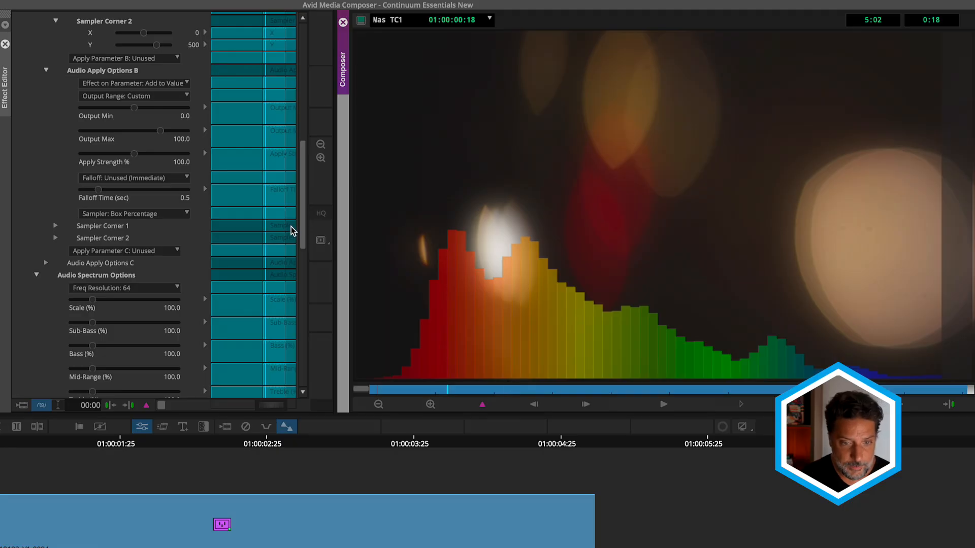
# Assign Glow Intensity as the Beat Reactor's Apply Parameter A in the Audio Samplers.
pyautogui.moveTo(305, 227); pyautogui.dragTo(286, 142)
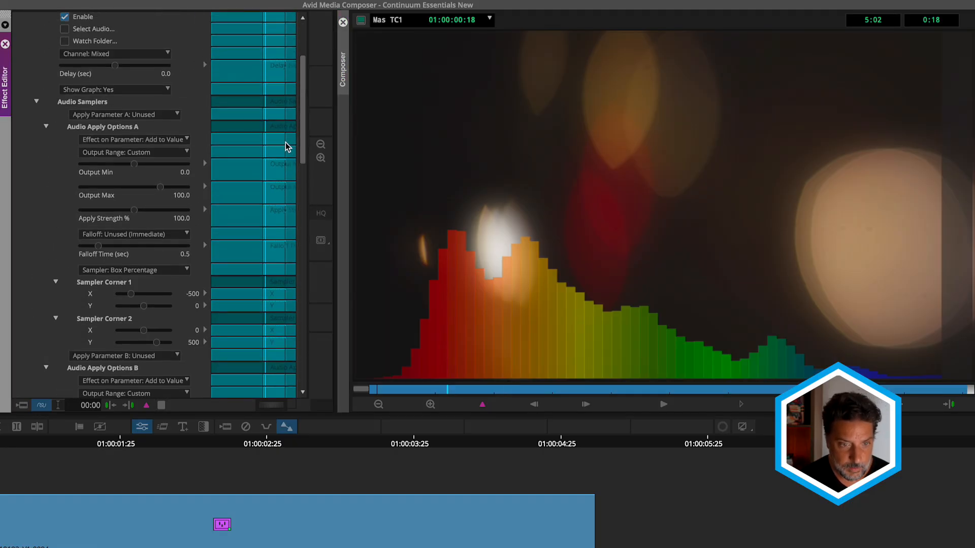
pyautogui.click(126, 115)
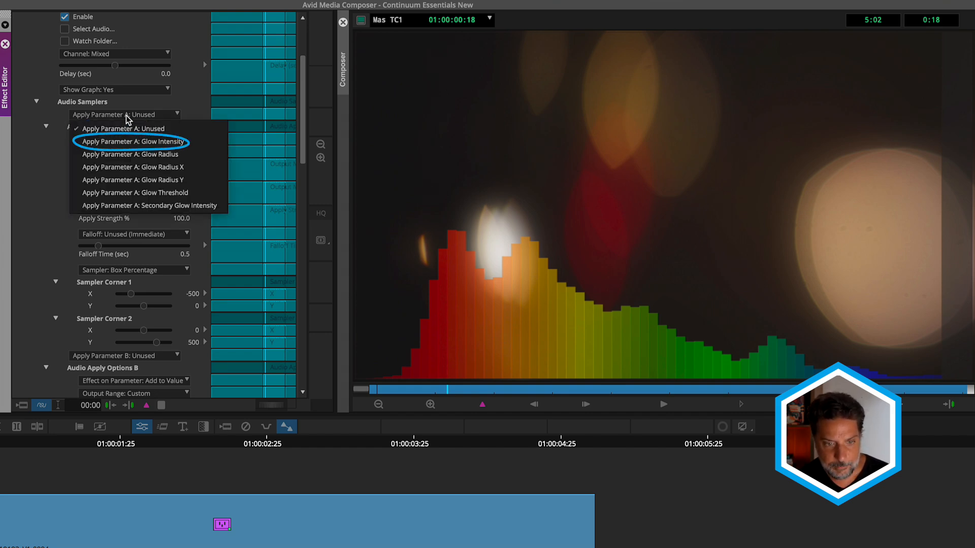
pyautogui.click(131, 142)
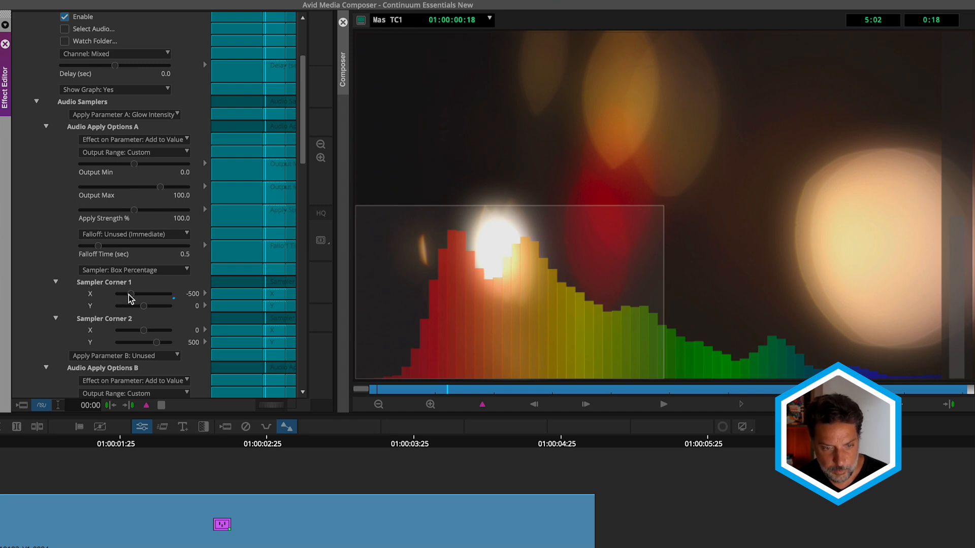
# Narrow sampler A's box to Corner 1 X -368 and Corner 2 X -289, and play the clip to review the glow.
pyautogui.moveTo(130, 298); pyautogui.dragTo(131, 301)
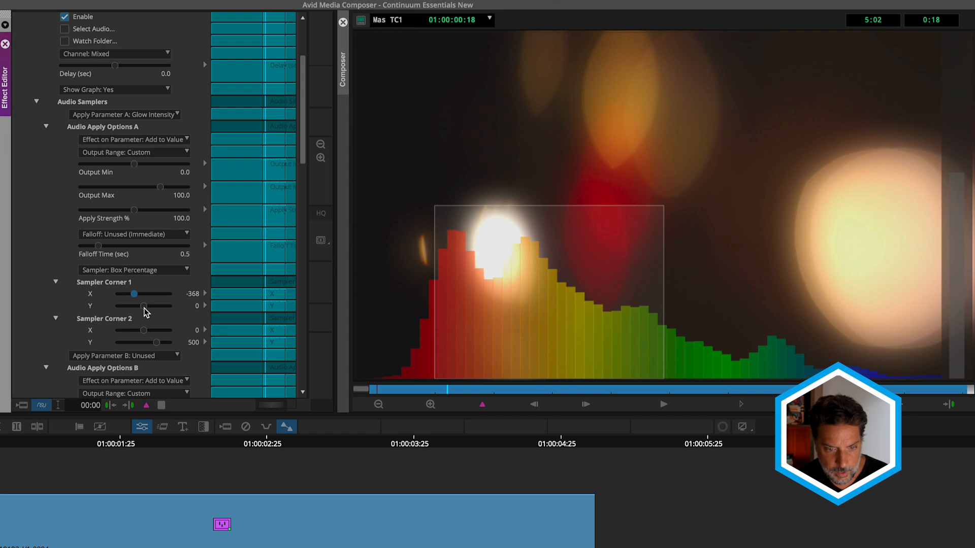
pyautogui.moveTo(144, 333); pyautogui.dragTo(139, 336)
pyautogui.hotkey('ctrl', 'z')
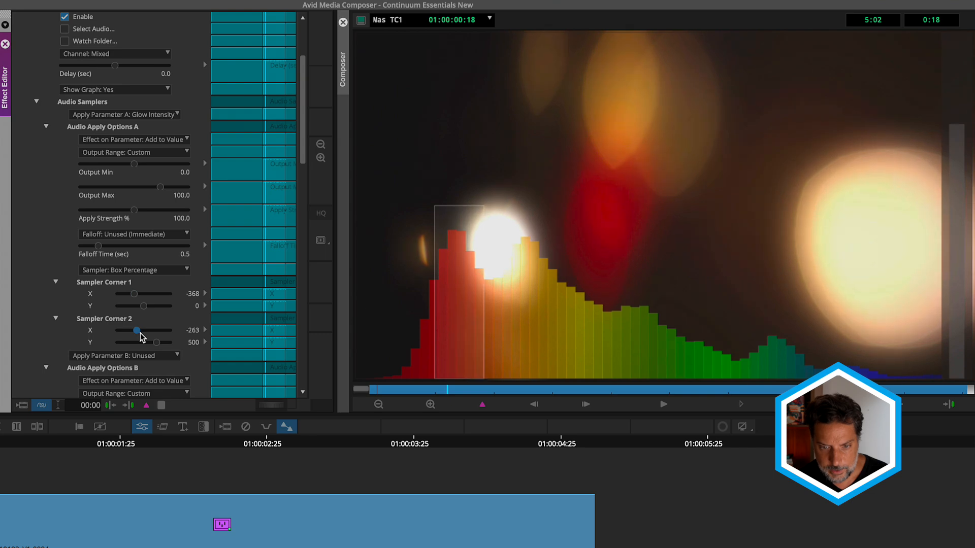
pyautogui.hotkey('ctrl', 'r')
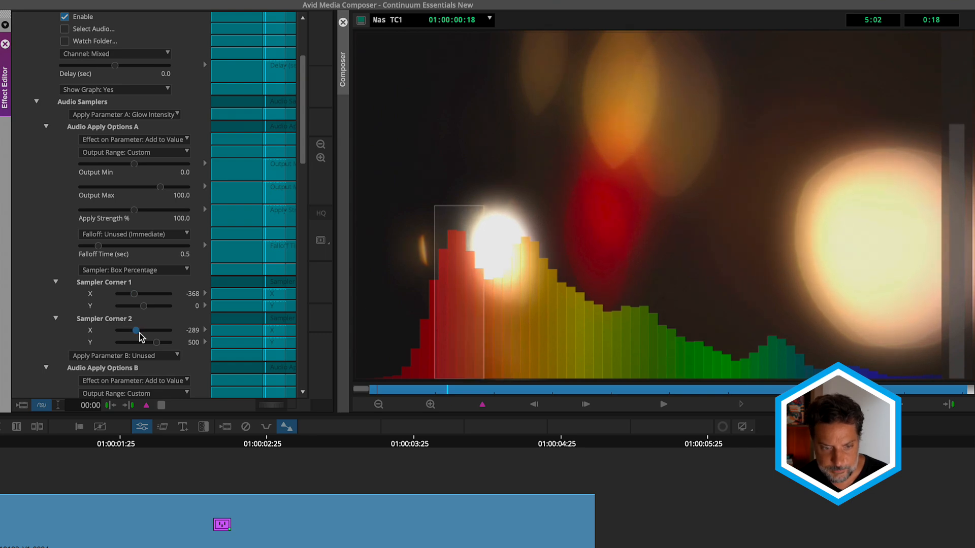
pyautogui.moveTo(156, 342); pyautogui.dragTo(156, 342)
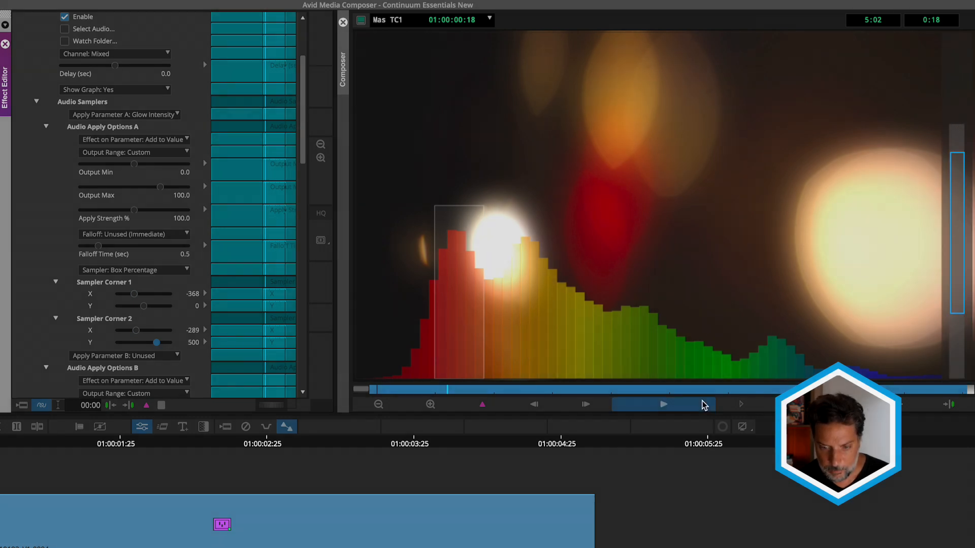
pyautogui.click(674, 409)
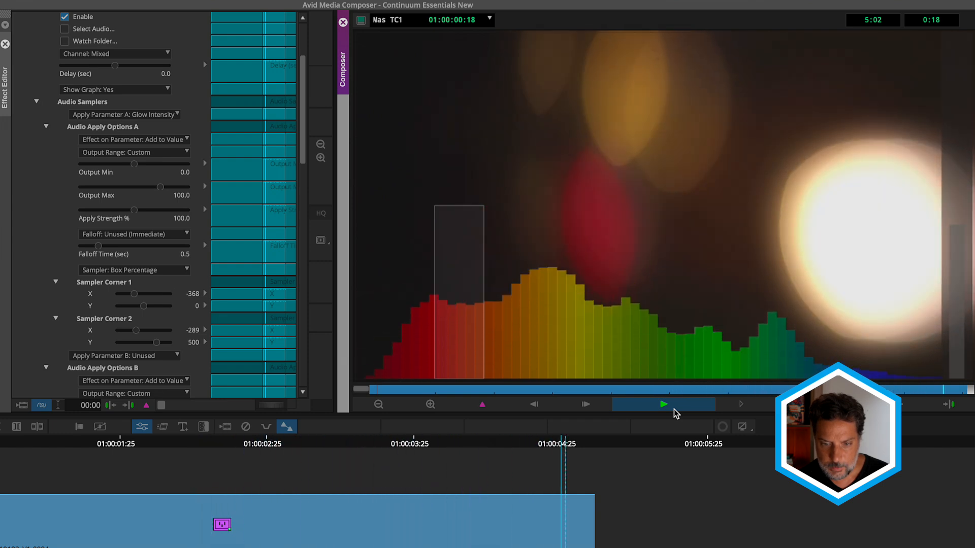
pyautogui.click(674, 409)
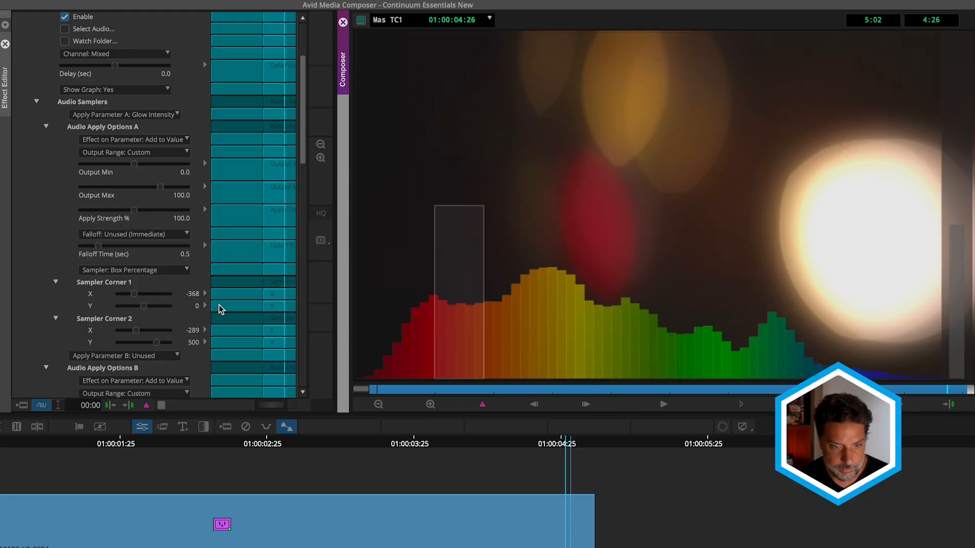
# Stretch sampler A's box vertically with Corner 2 Y 526 and Corner 1 Y -315, and play the clip to check it.
pyautogui.moveTo(158, 343); pyautogui.dragTo(157, 344)
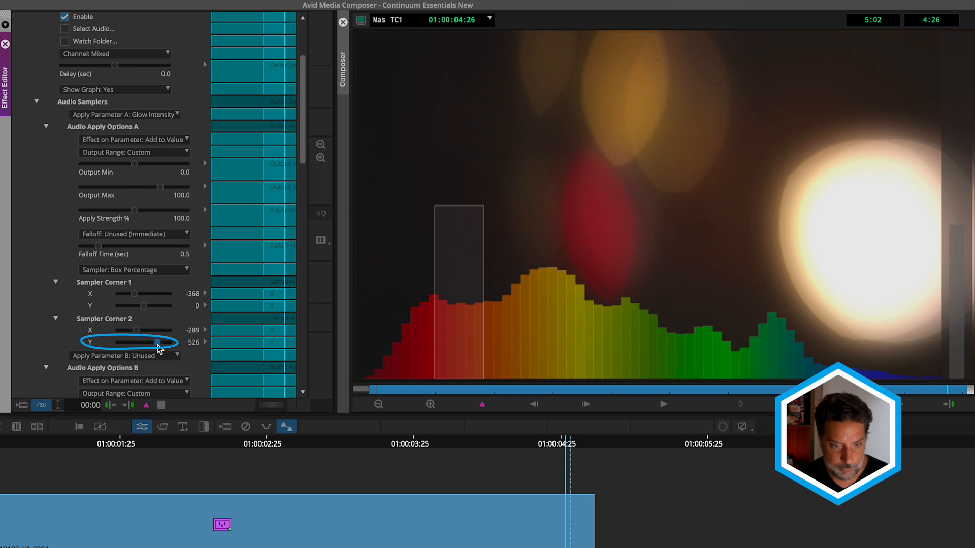
pyautogui.moveTo(144, 306)
pyautogui.mouseDown()
pyautogui.moveTo(152, 309)
pyautogui.moveTo(135, 322)
pyautogui.mouseUp()
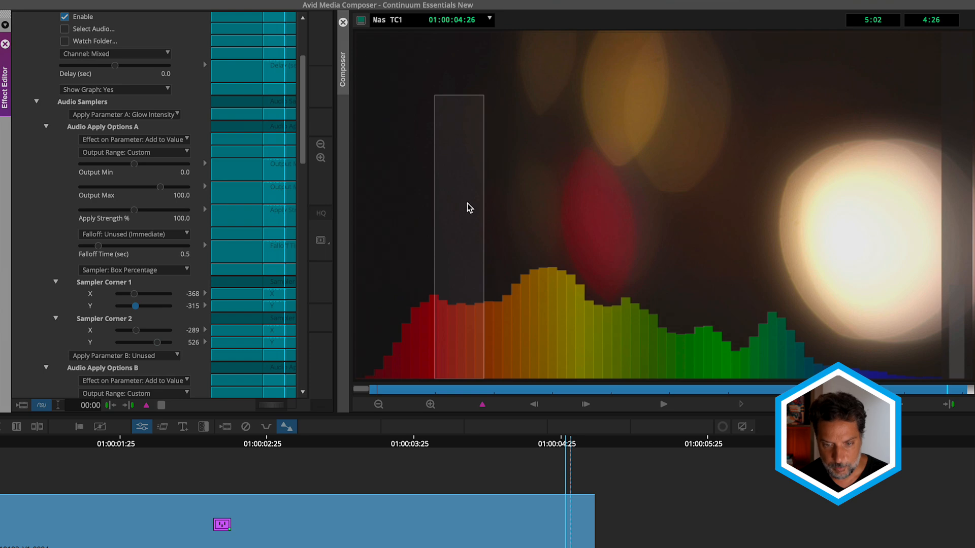
pyautogui.click(669, 404)
pyautogui.click(665, 404)
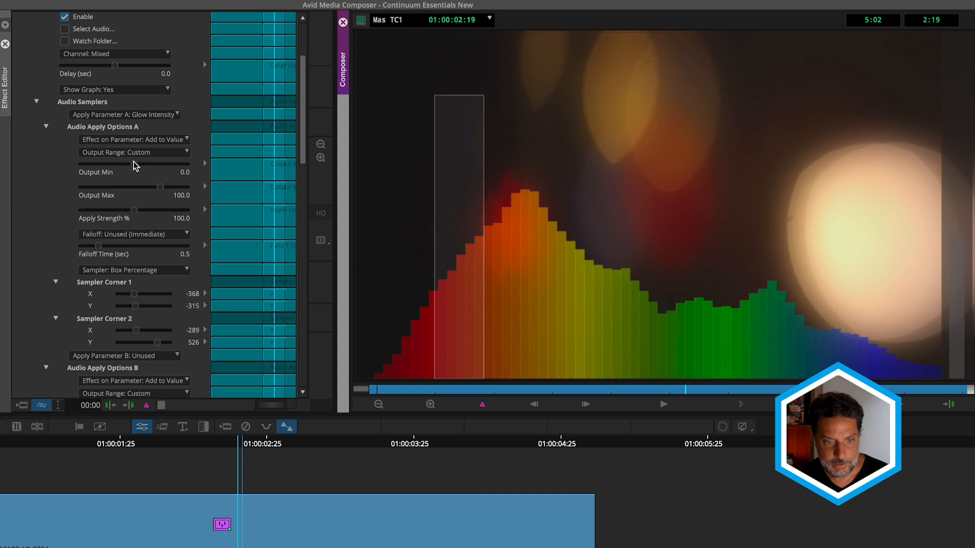
# Set Output Min in Audio Apply Options A to 27.2, play the clip to review it, and collapse that group.
pyautogui.moveTo(133, 162); pyautogui.dragTo(141, 164)
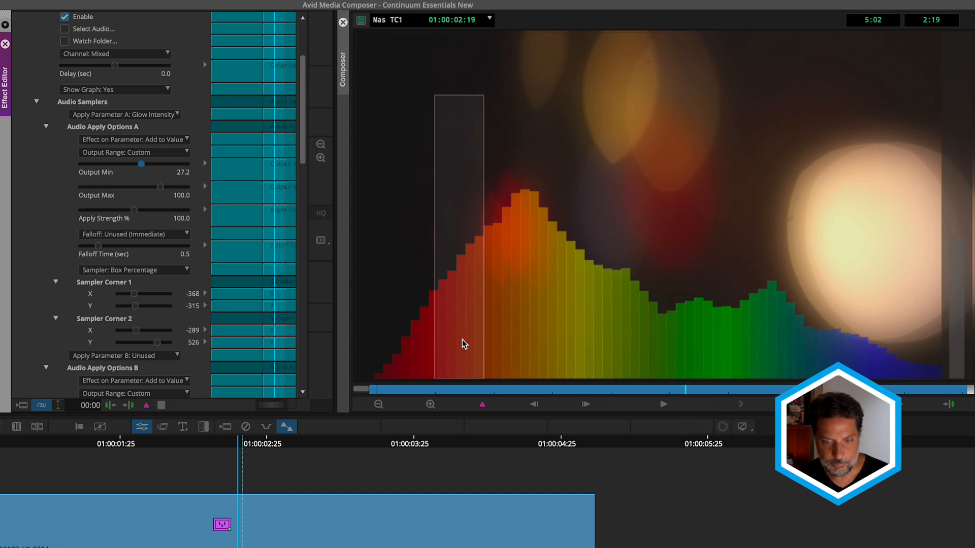
pyautogui.click(663, 406)
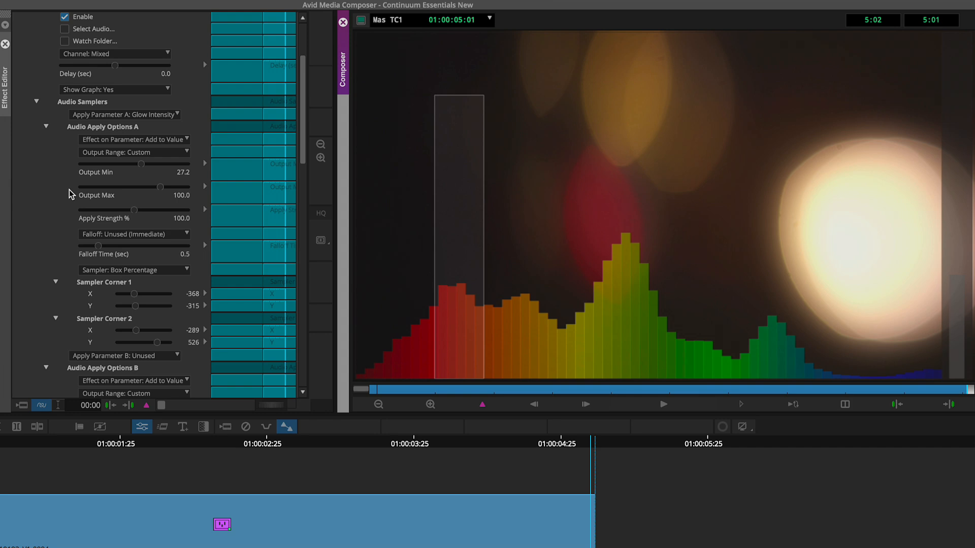
pyautogui.click(45, 128)
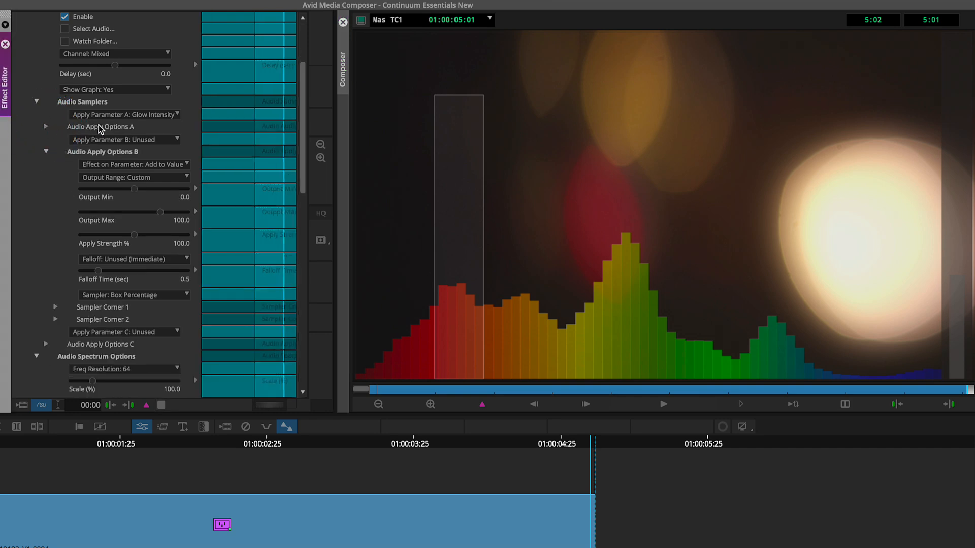
# Assign Glow Threshold as Apply Parameter B and set sampler B's Corner 1 X to -136.
pyautogui.click(163, 140)
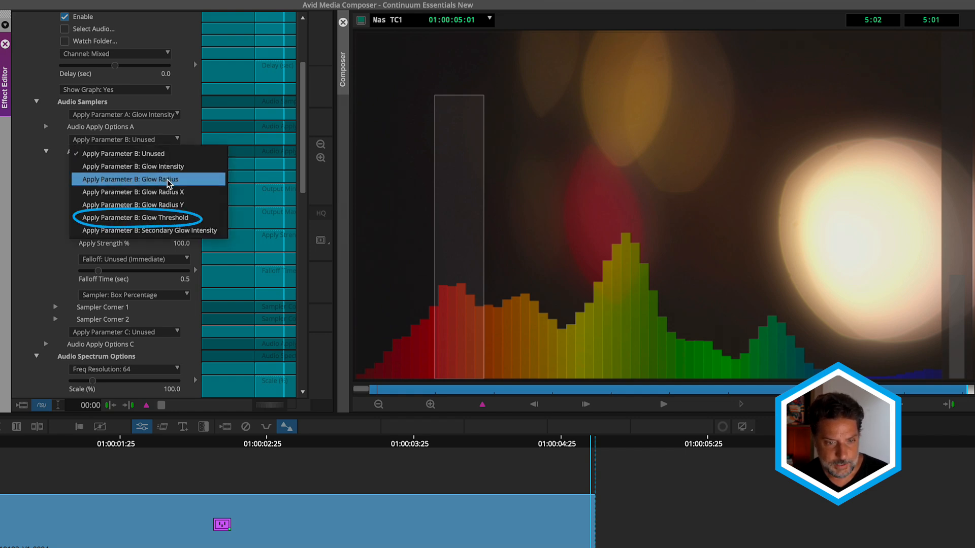
pyautogui.click(154, 219)
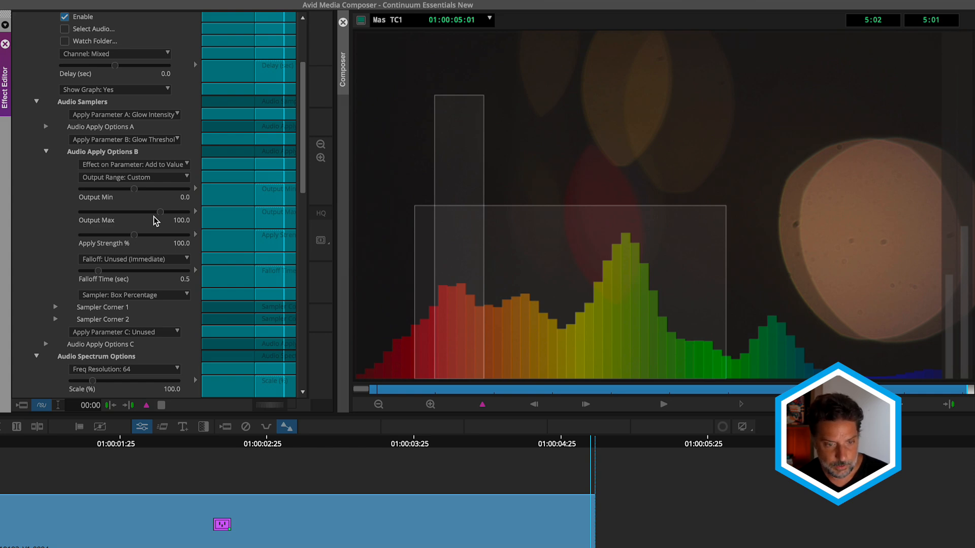
pyautogui.click(56, 308)
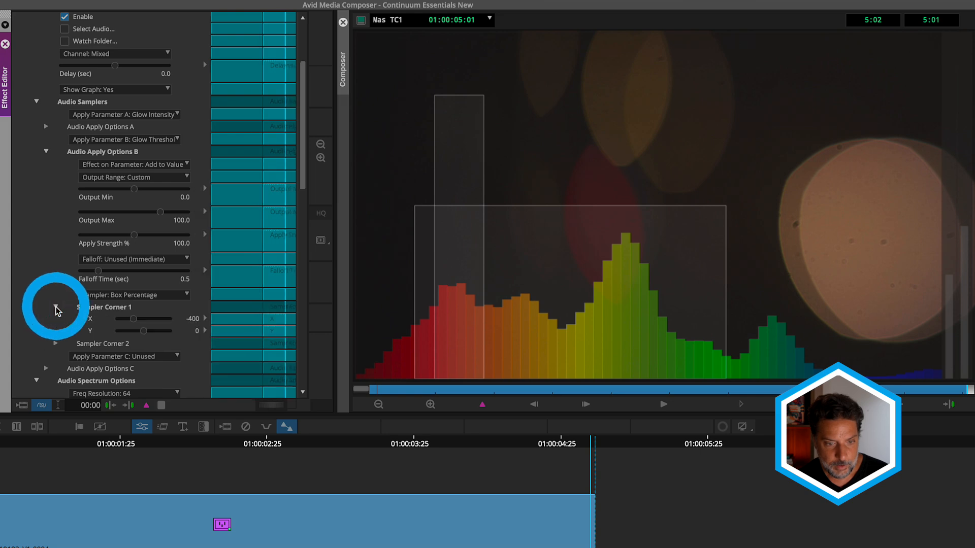
pyautogui.moveTo(133, 318); pyautogui.dragTo(141, 319)
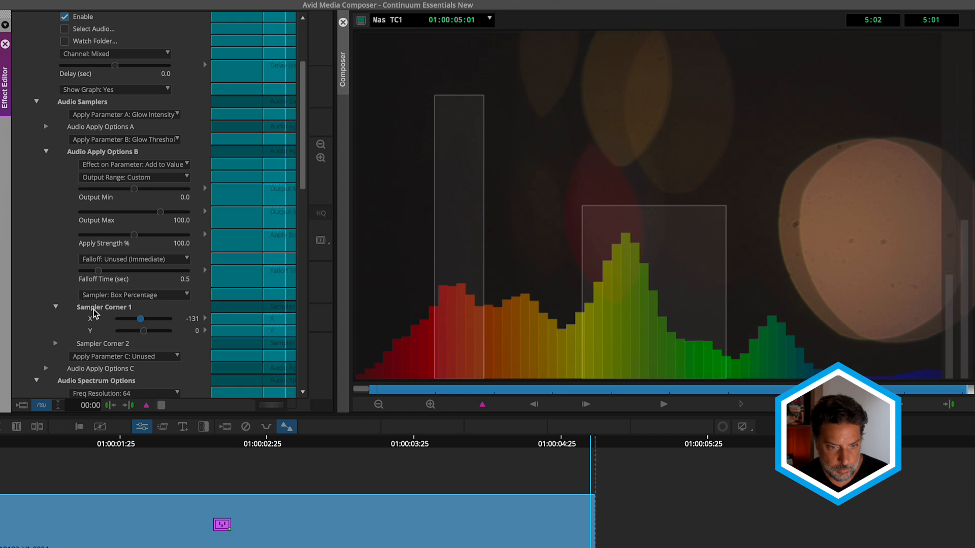
pyautogui.press('Left')
pyautogui.press('Left')
pyautogui.press('Left')
pyautogui.press('Left')
pyautogui.press('Left')
# Fit sampler B's box with Corner 2 X -26 and Corner 1 Y 79, and play the clip to review the effect.
pyautogui.click(56, 345)
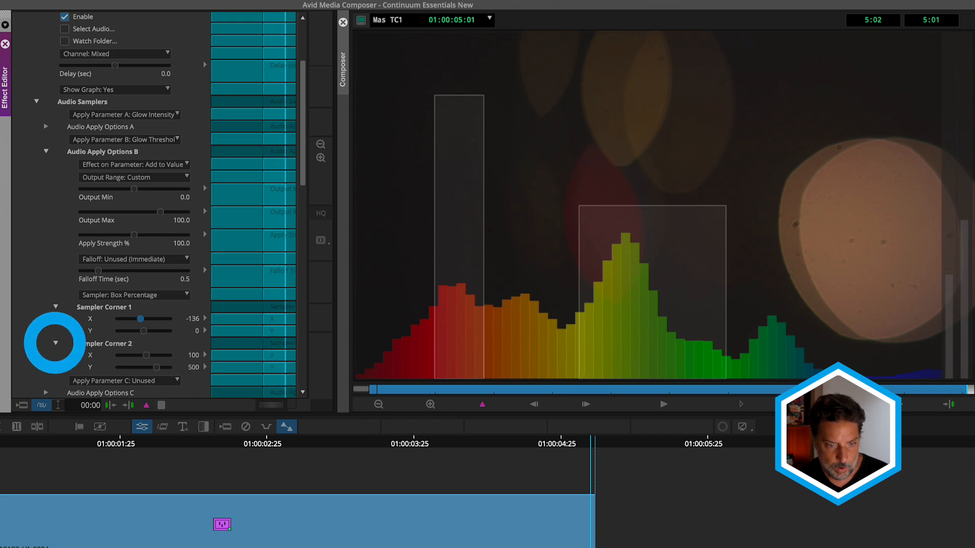
pyautogui.click(144, 356)
pyautogui.moveTo(143, 359); pyautogui.dragTo(146, 360)
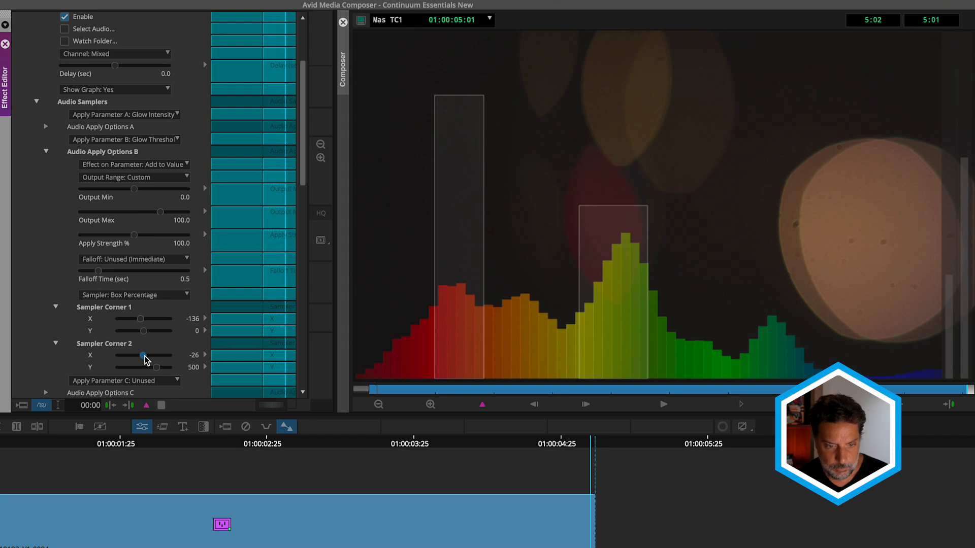
pyautogui.moveTo(144, 334); pyautogui.dragTo(146, 342)
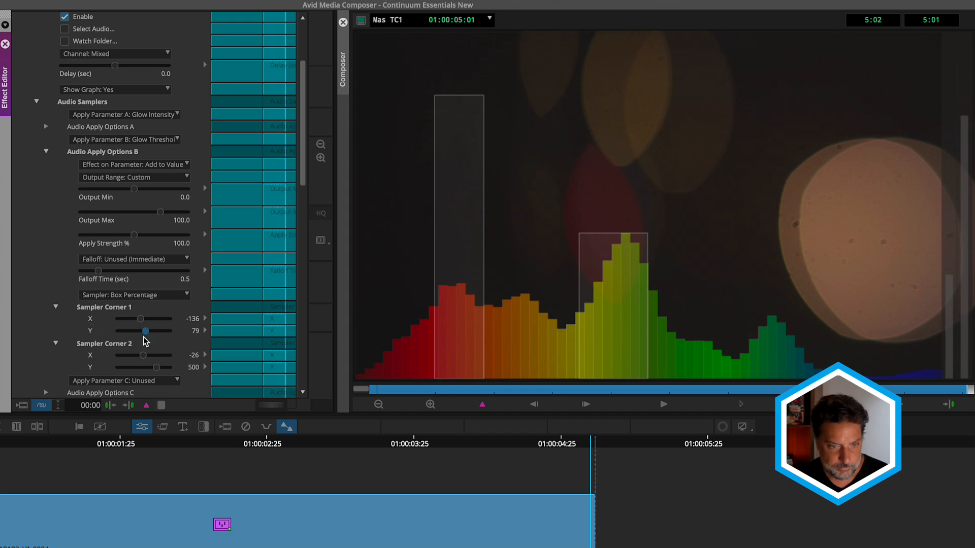
pyautogui.click(661, 405)
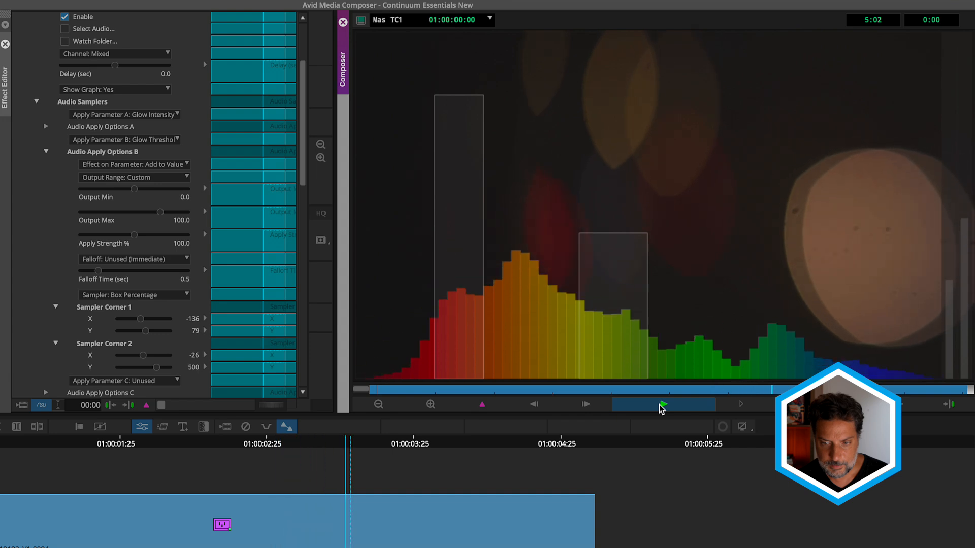
pyautogui.click(661, 407)
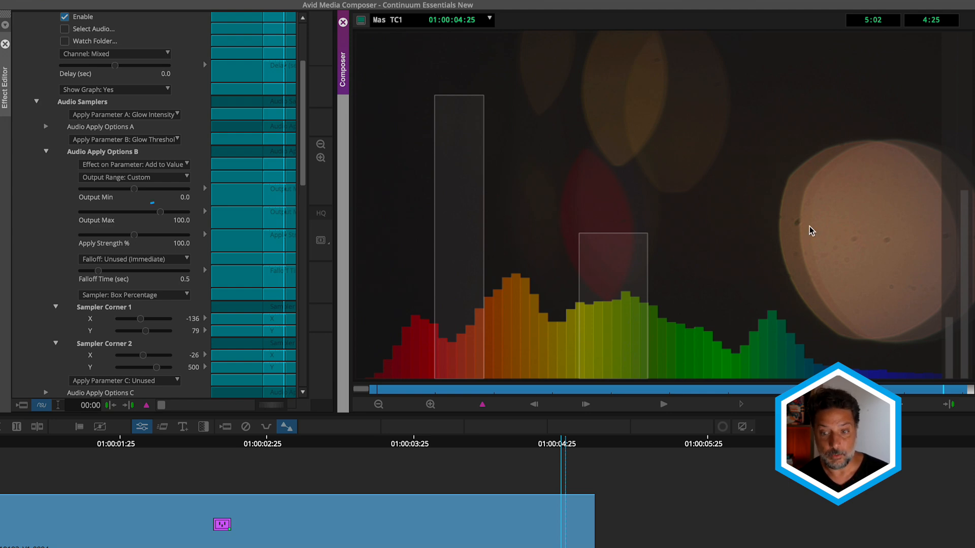
# Widen sampler B's output range to Output Min -88.9 and Output Max 123.5, keeping Effect on Parameter at Add to Value.
pyautogui.moveTo(134, 188); pyautogui.dragTo(111, 189)
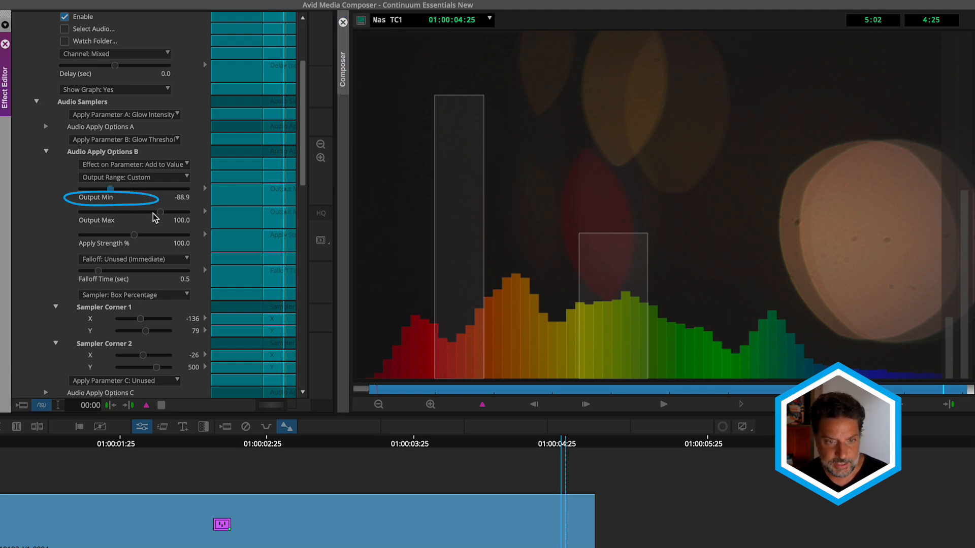
pyautogui.moveTo(158, 214); pyautogui.dragTo(166, 215)
pyautogui.click(153, 164)
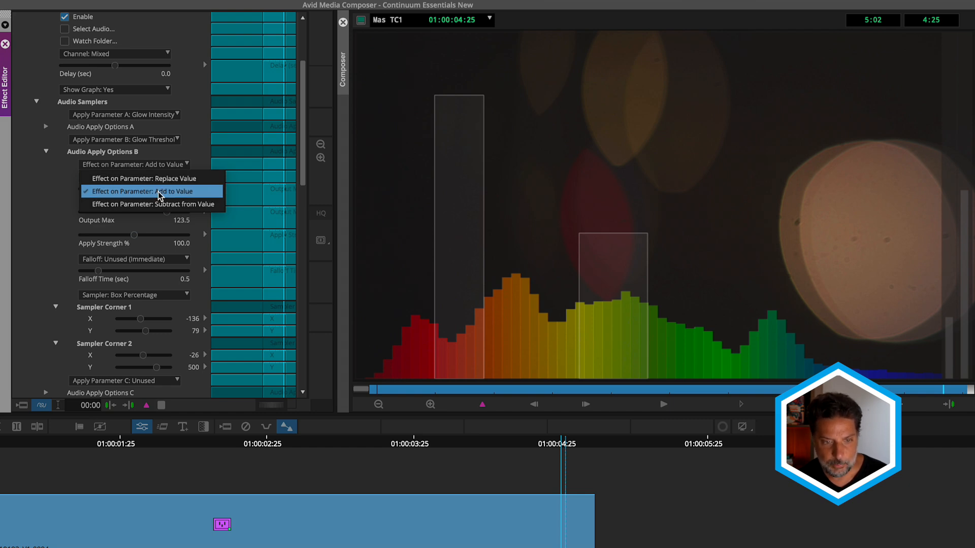
pyautogui.click(158, 192)
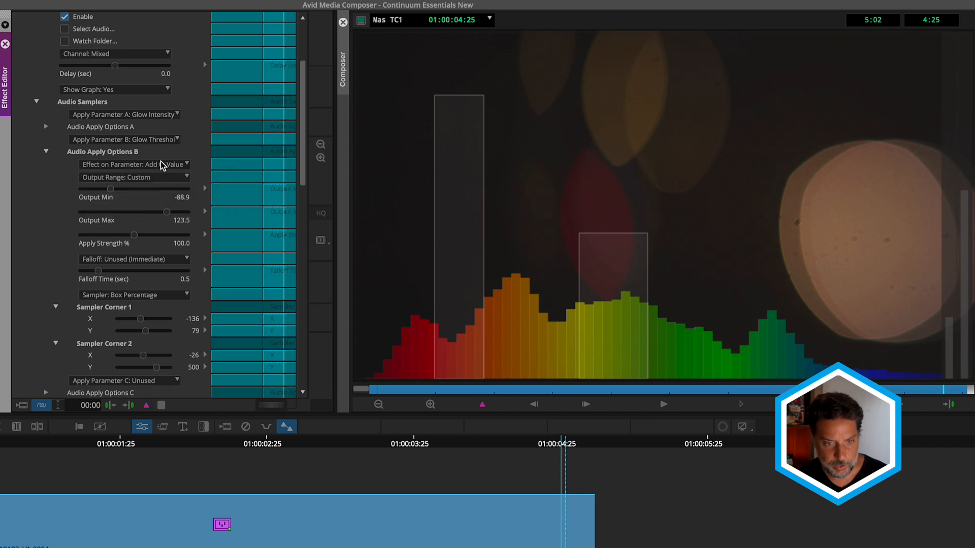
# Switch Apply Parameter B to Glow Radius and play the clip to review the glow.
pyautogui.click(168, 142)
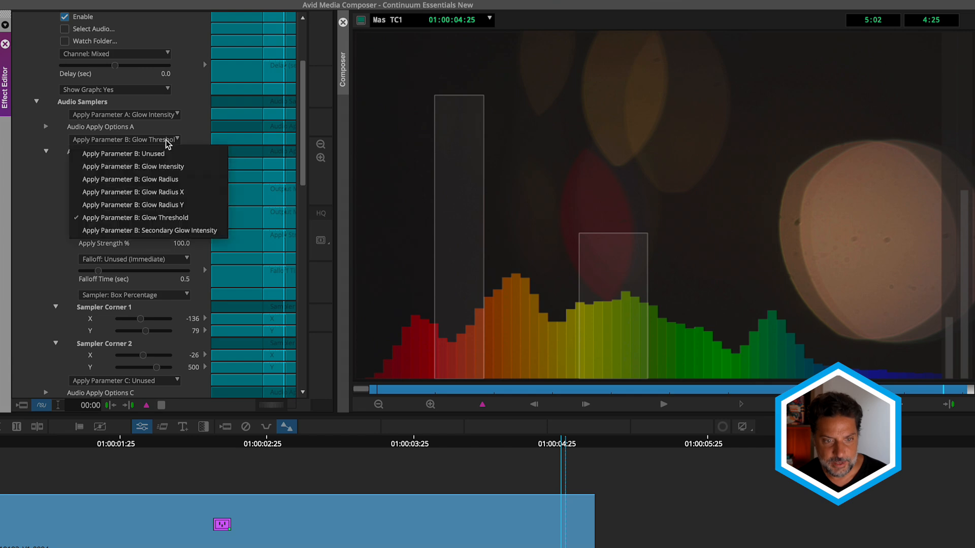
pyautogui.click(163, 179)
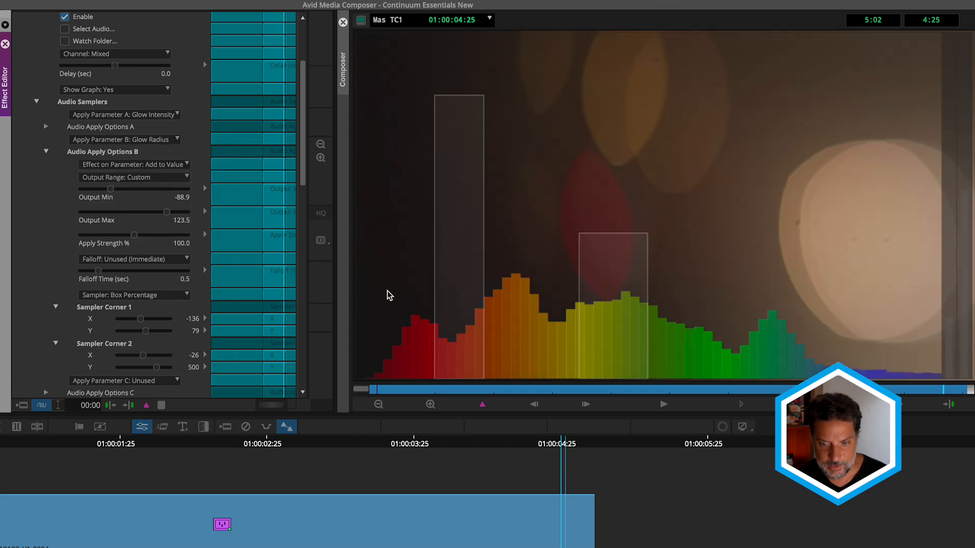
pyautogui.click(665, 405)
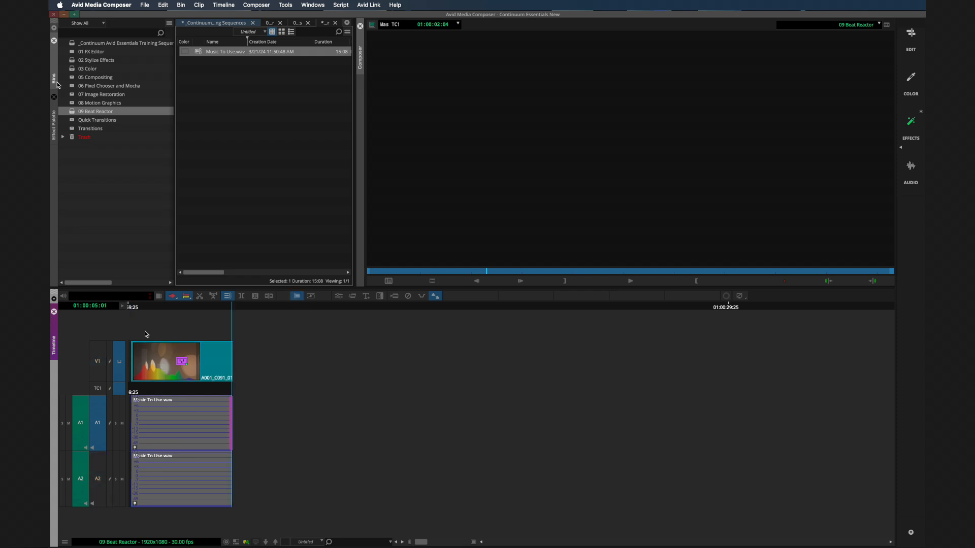
# Shift the video clip and both music tracks to start at 01:00:05:01, and park the playhead in the gap at 01:00:02:04.
pyautogui.moveTo(164, 368); pyautogui.dragTo(245, 368)
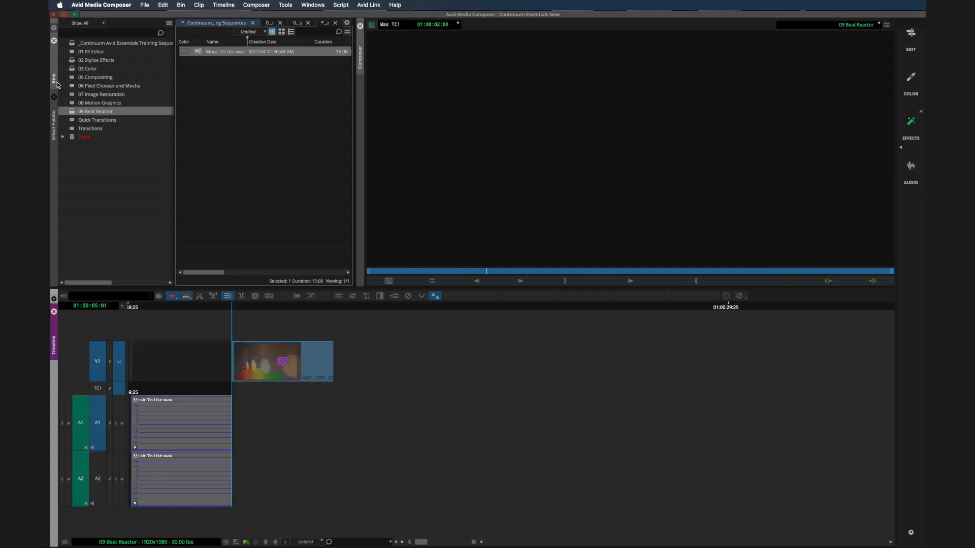
pyautogui.moveTo(186, 412); pyautogui.dragTo(286, 412)
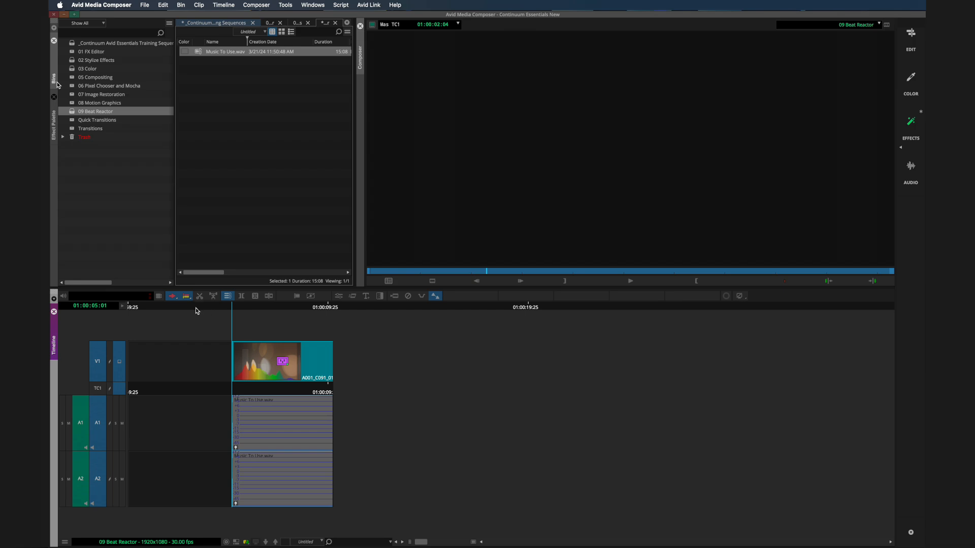
pyautogui.moveTo(197, 311); pyautogui.dragTo(174, 310)
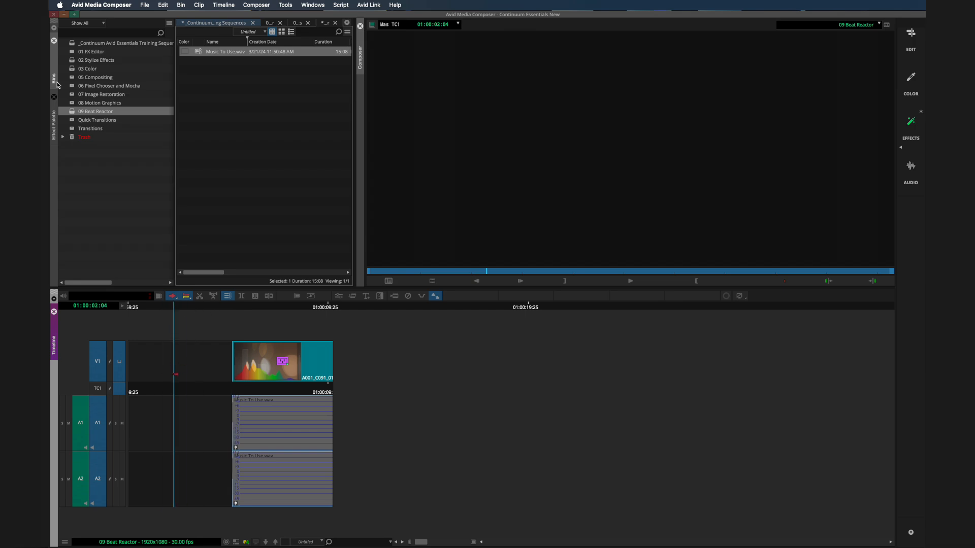
# Apply BCC+Audio Visualizer from the BCC Time category to the empty V1 filler before the video clip.
pyautogui.click(55, 126)
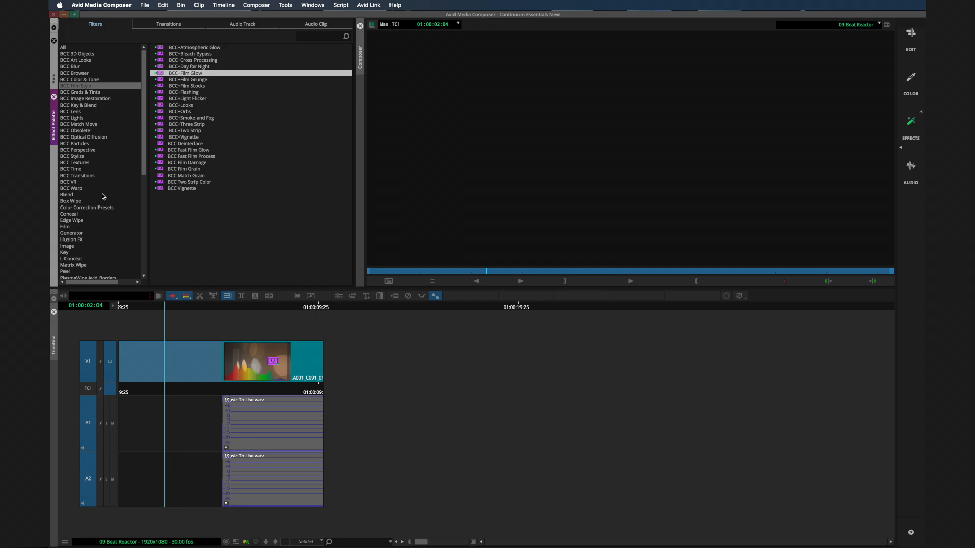
pyautogui.click(81, 169)
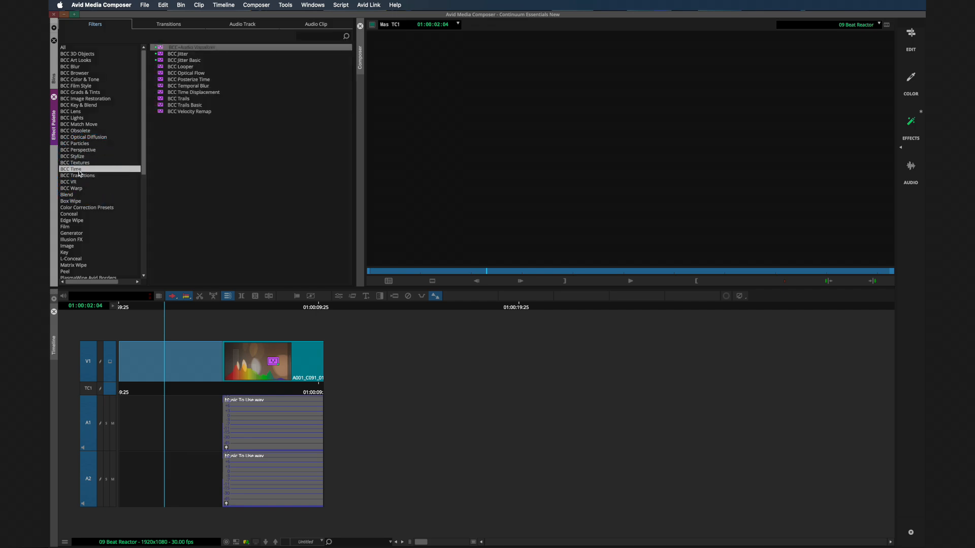
pyautogui.moveTo(161, 49); pyautogui.dragTo(151, 240)
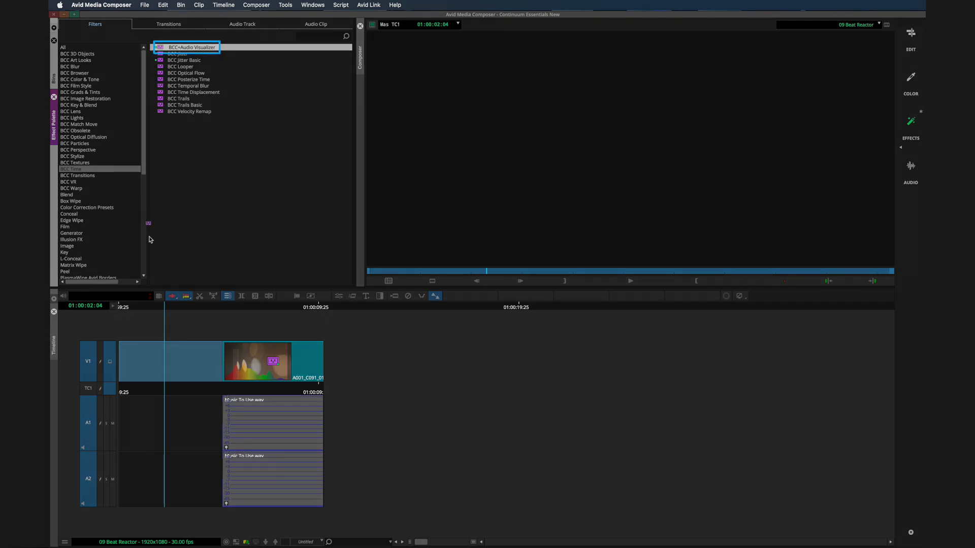
pyautogui.moveTo(154, 366); pyautogui.dragTo(154, 366)
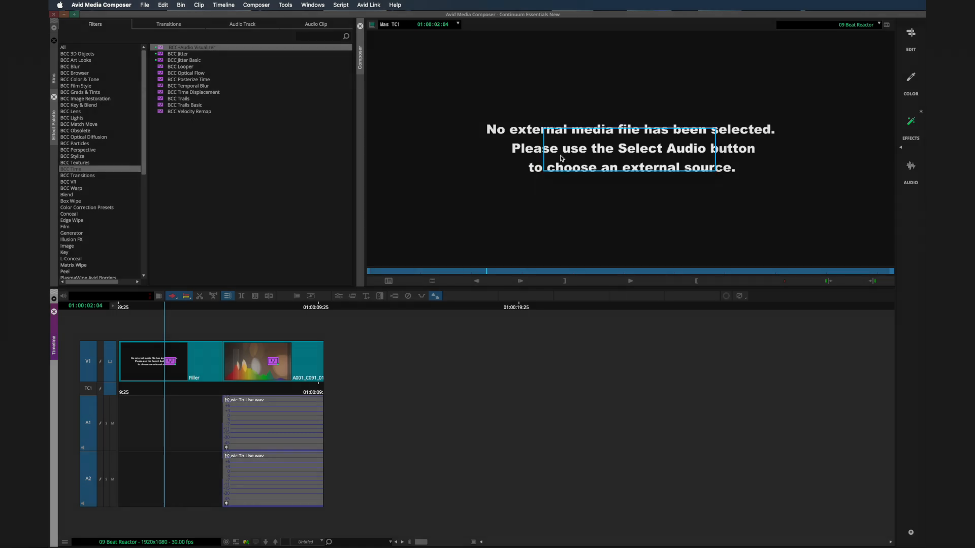
# Load the heartbeats-61.wav file as the Audio Visualizer's external audio source and play the result.
pyautogui.click(337, 296)
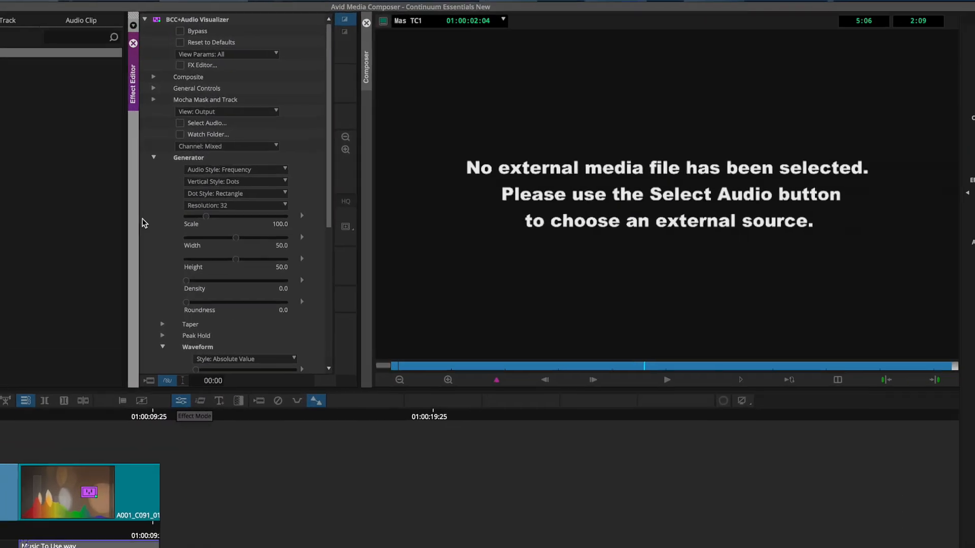
pyautogui.click(141, 129)
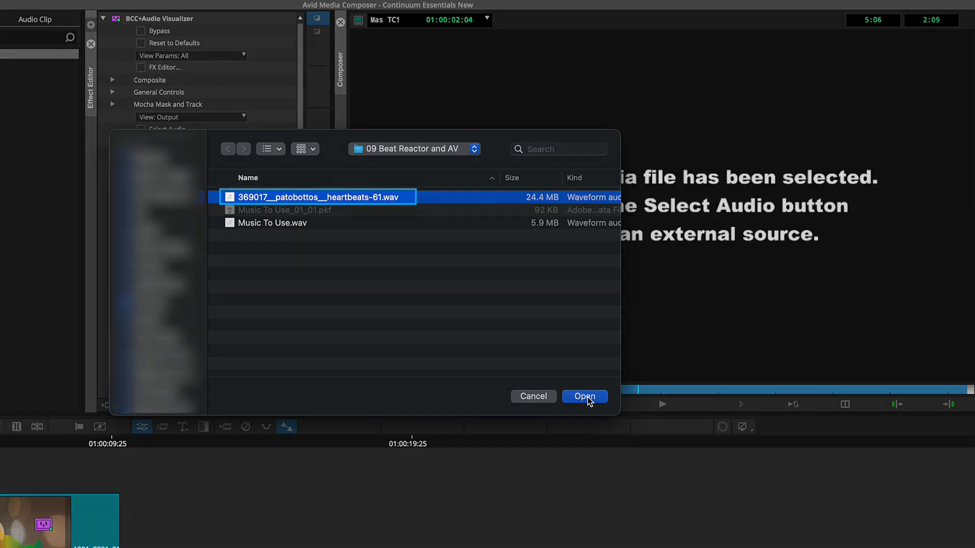
pyautogui.click(587, 399)
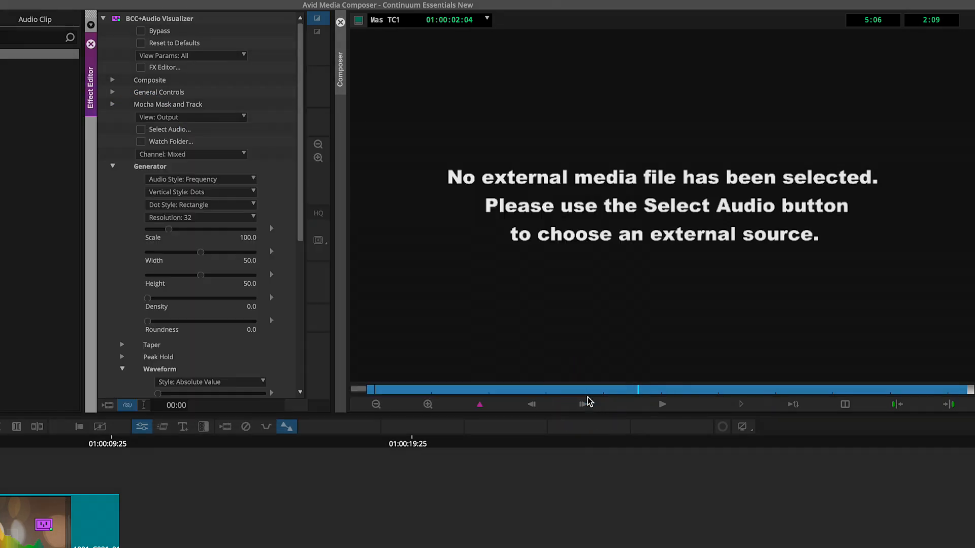
pyautogui.click(662, 404)
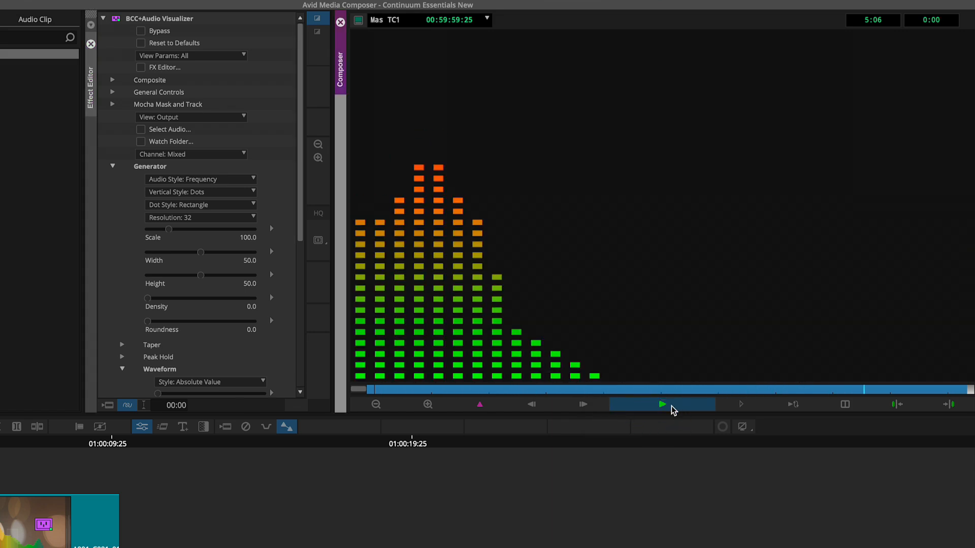
pyautogui.click(672, 406)
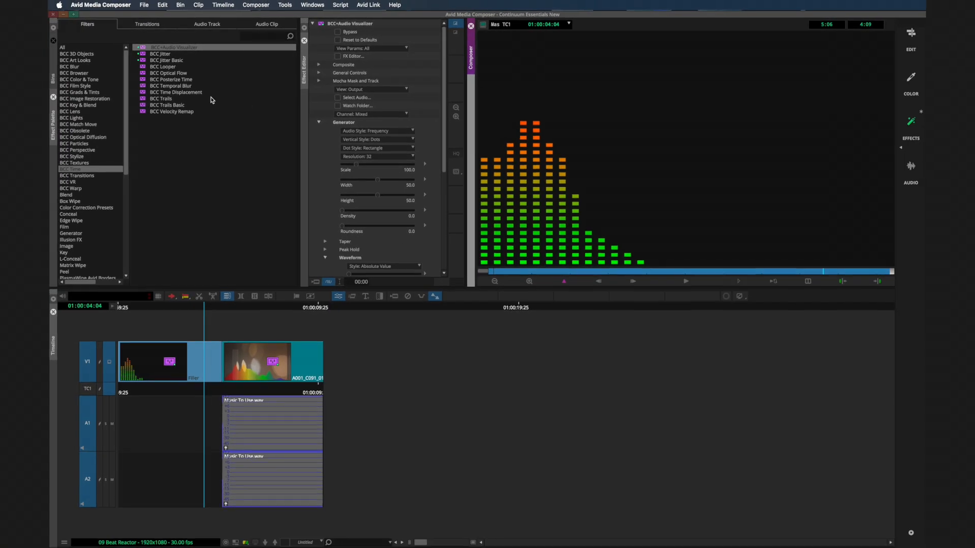
# Link the heartbeats-61.wav file into the 09 Beat Reactor bin with its start time interpreted at 23.98, and close the Source Browser.
pyautogui.click(53, 77)
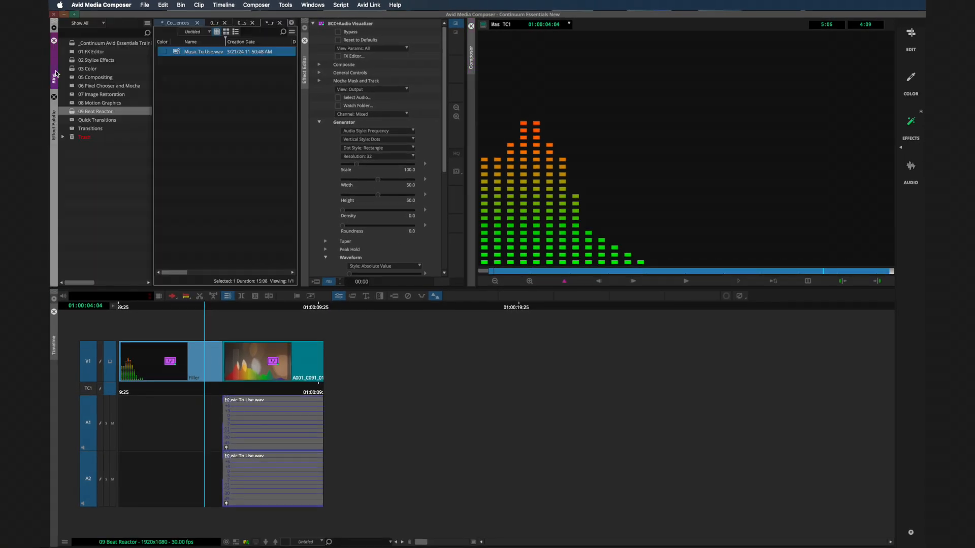
pyautogui.rightClick(201, 113)
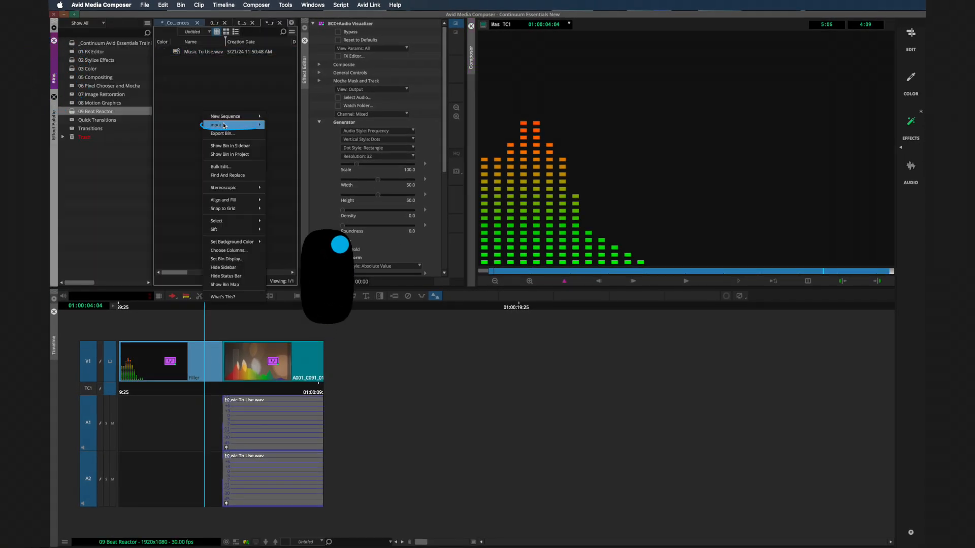
pyautogui.moveTo(256, 125)
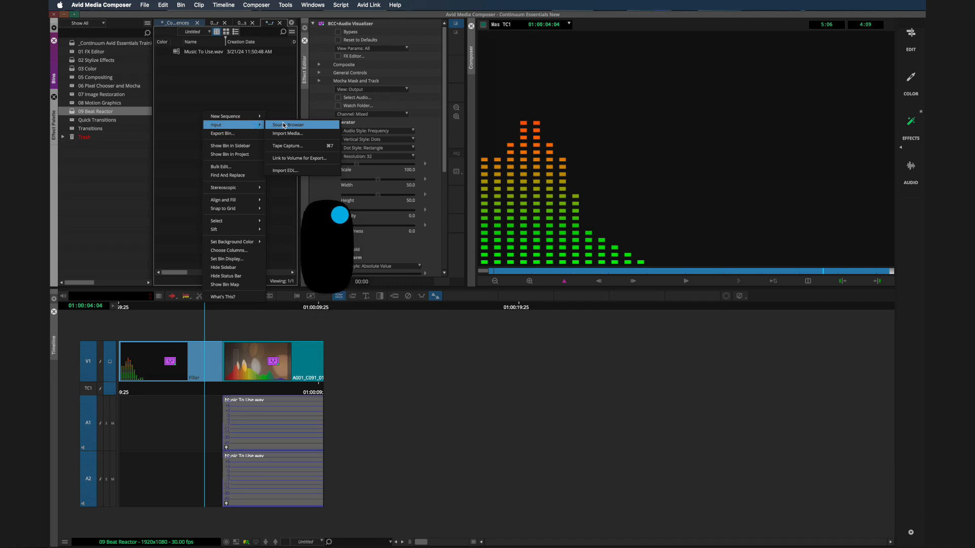
pyautogui.click(283, 125)
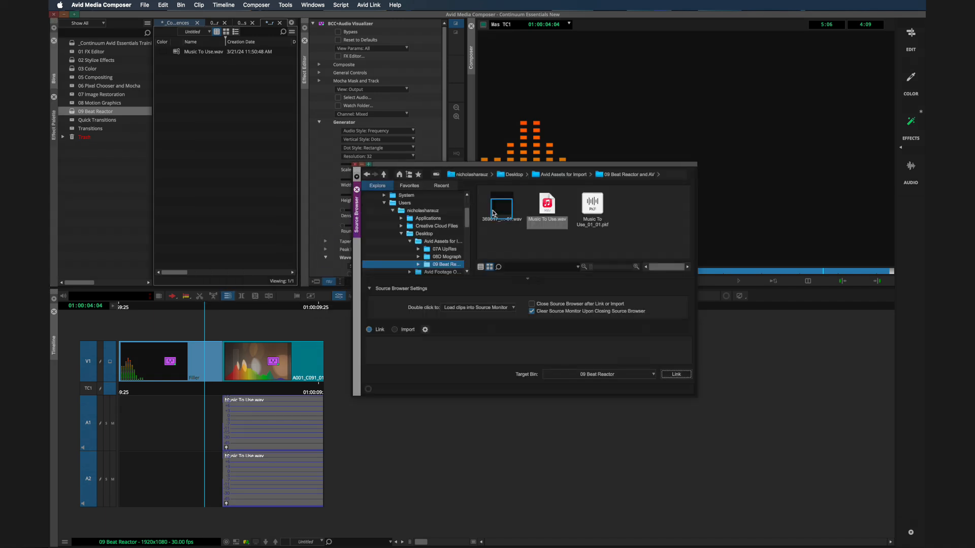
pyautogui.click(502, 205)
pyautogui.click(675, 375)
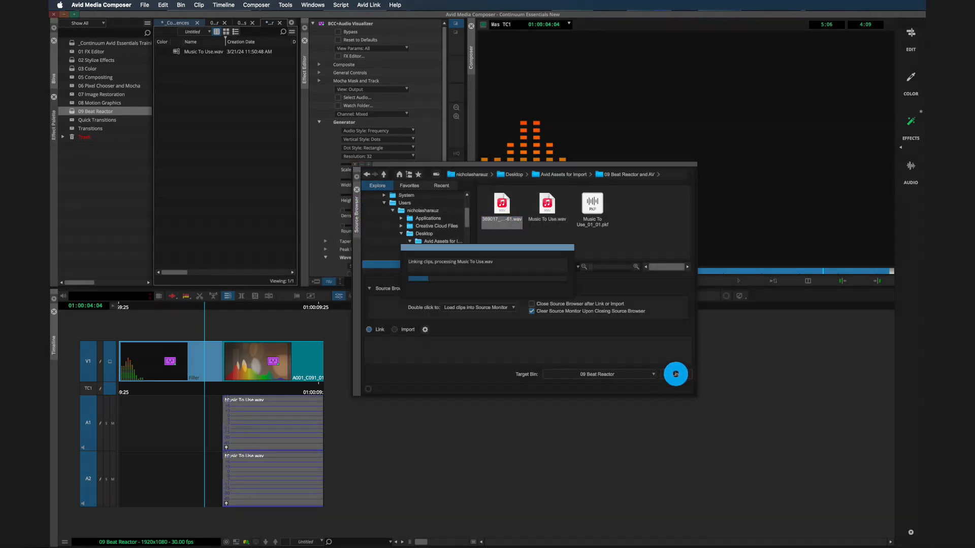
pyautogui.click(464, 263)
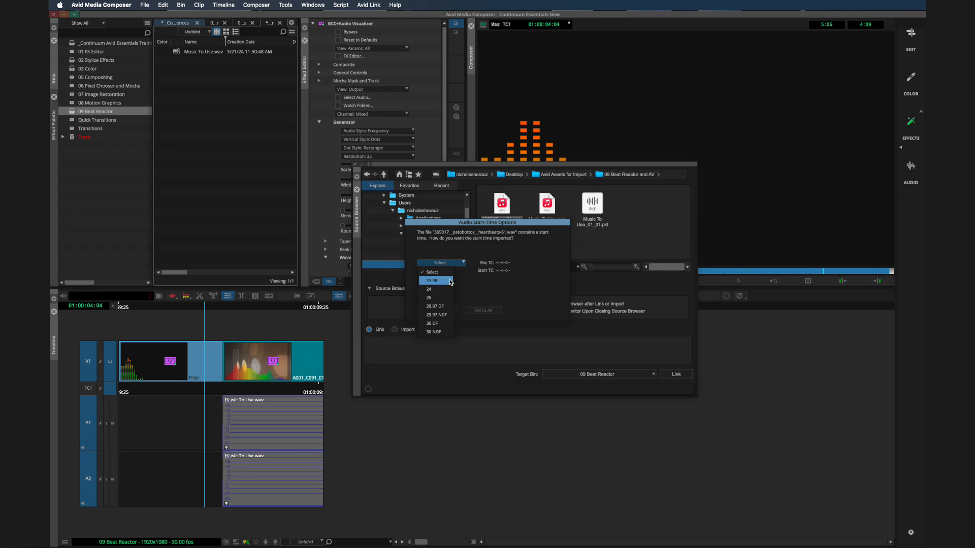
pyautogui.click(449, 282)
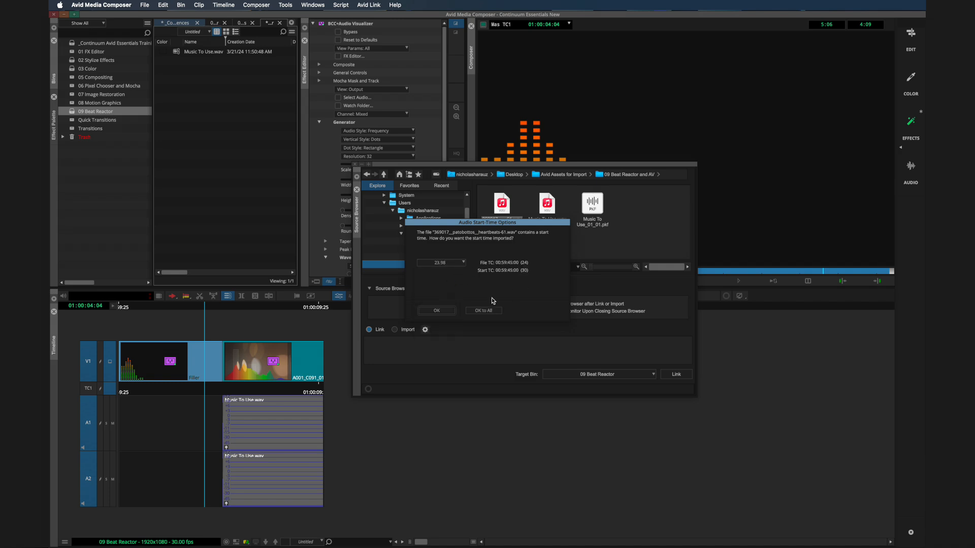
pyautogui.click(436, 310)
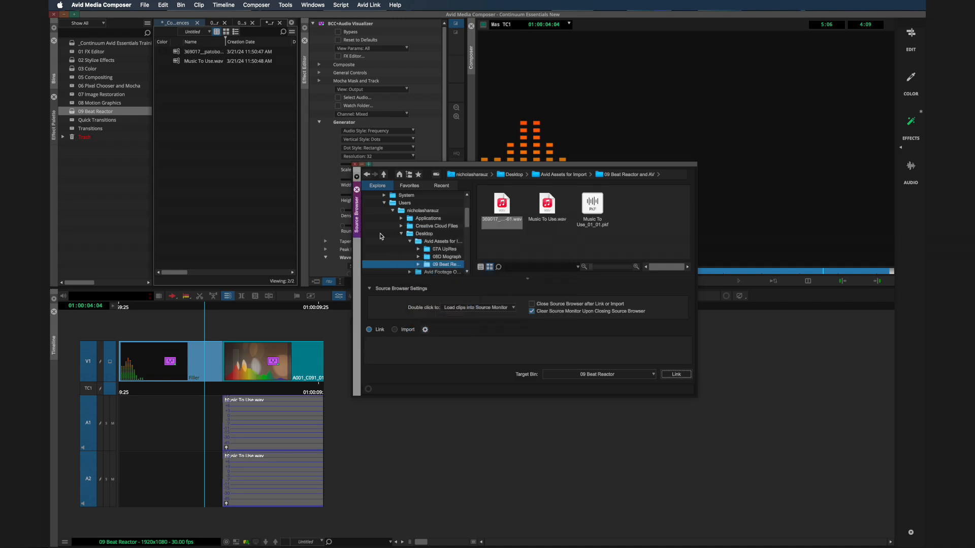
pyautogui.click(355, 164)
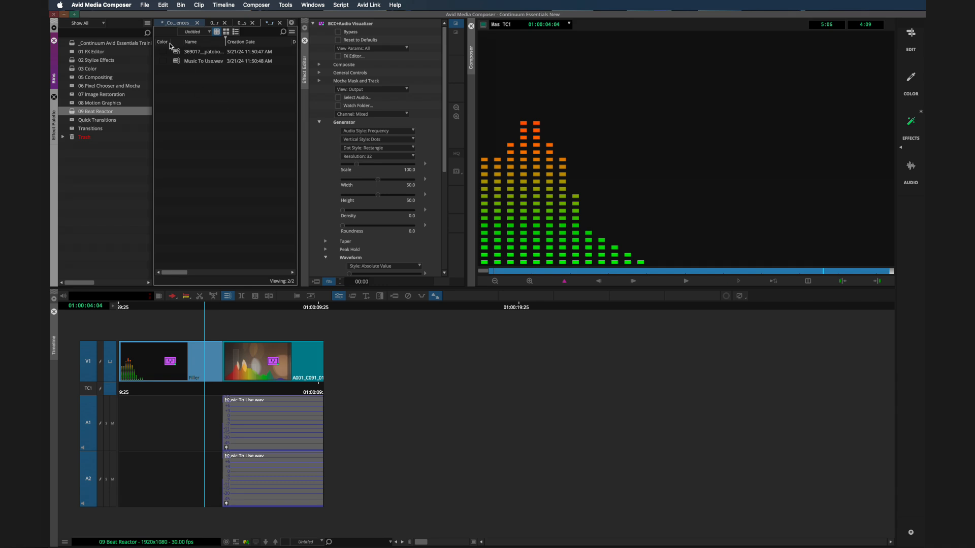
# Switch to the Edit workspace and load the heartbeat audio clip into the source monitor.
pyautogui.doubleClick(177, 53)
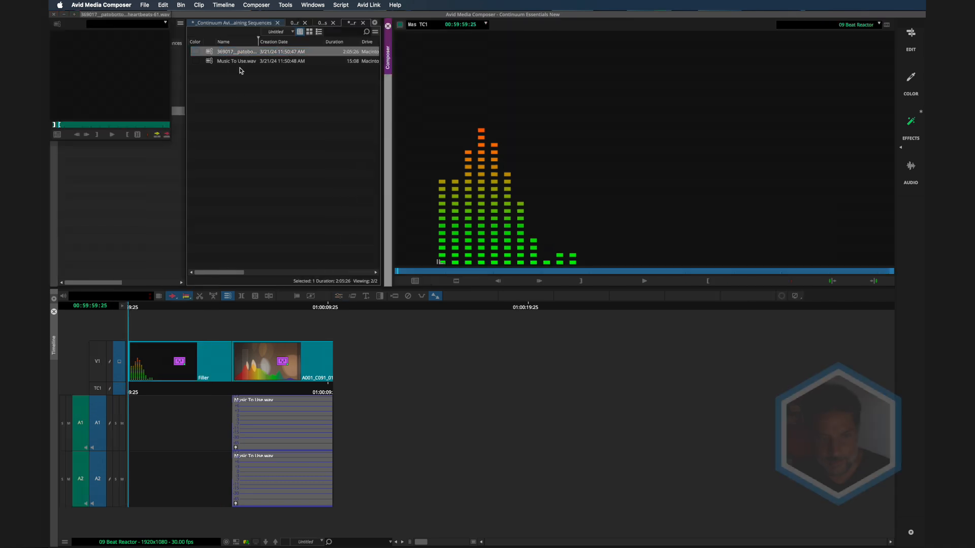
pyautogui.click(909, 35)
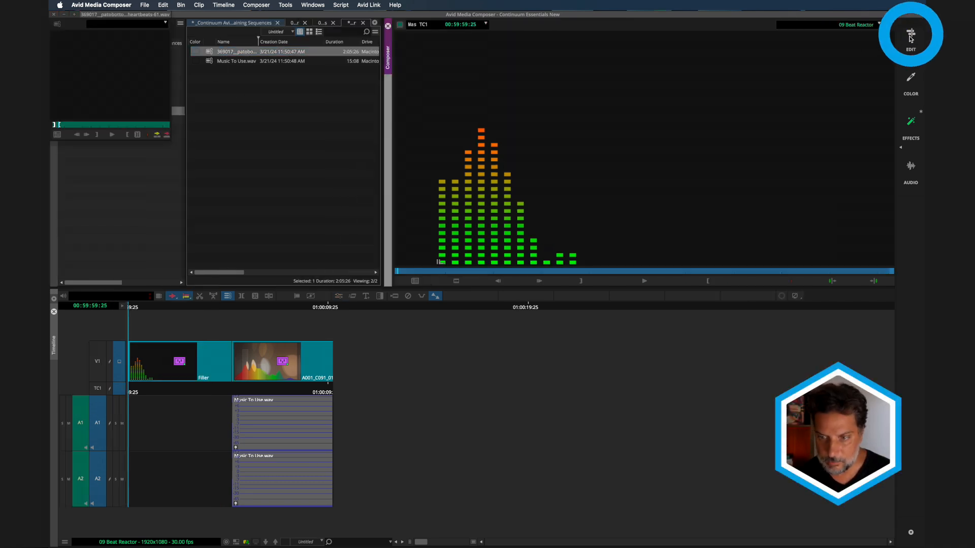
pyautogui.doubleClick(205, 54)
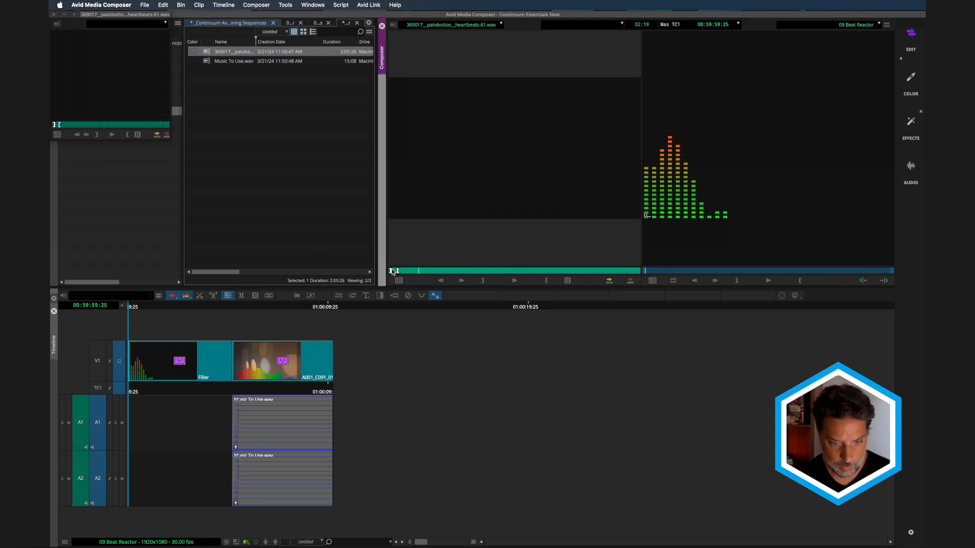
# Mark the Audio Visualizer stretch in the timeline with an in point at 00:59:59:25 and an out point at 01:00:05:01.
pyautogui.click(177, 308)
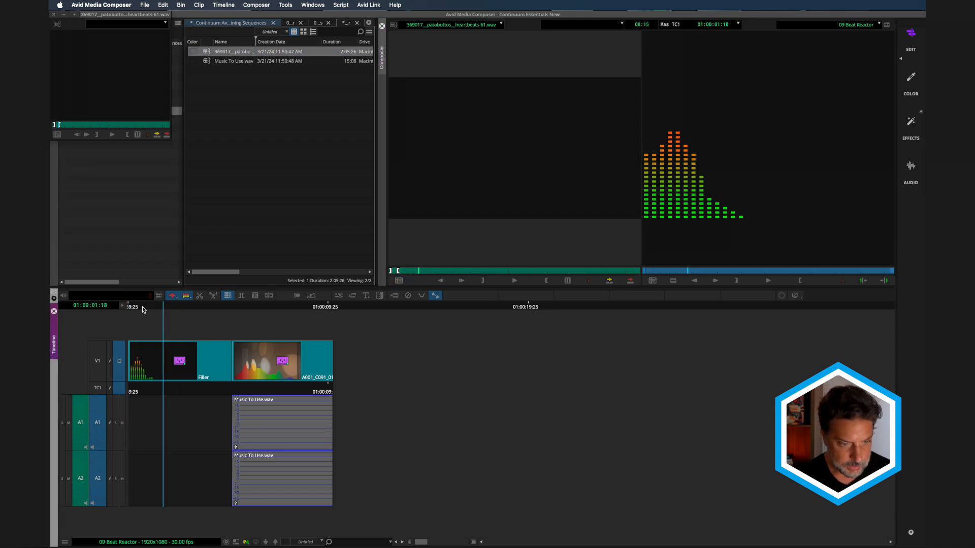
pyautogui.press('i')
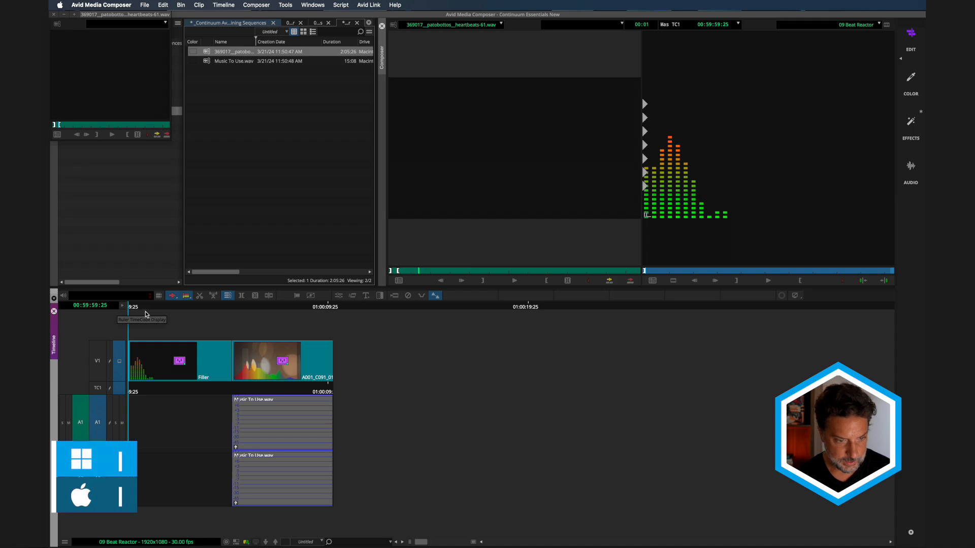
pyautogui.moveTo(151, 306); pyautogui.dragTo(233, 315)
pyautogui.press('o')
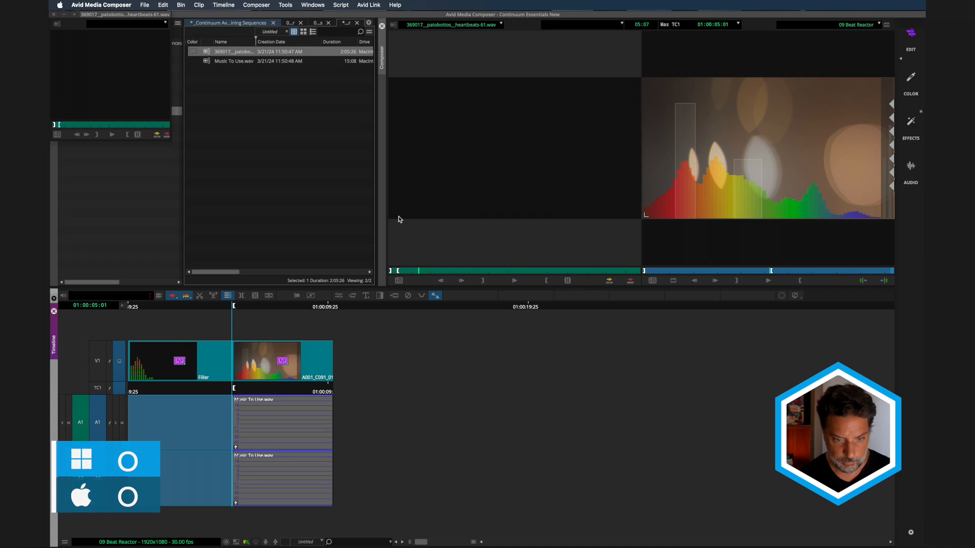
# Clear the source clip's in and out marks, and overwrite the marked stretch of A1 and A2 with the heartbeat audio.
pyautogui.click(435, 196)
pyautogui.press('g')
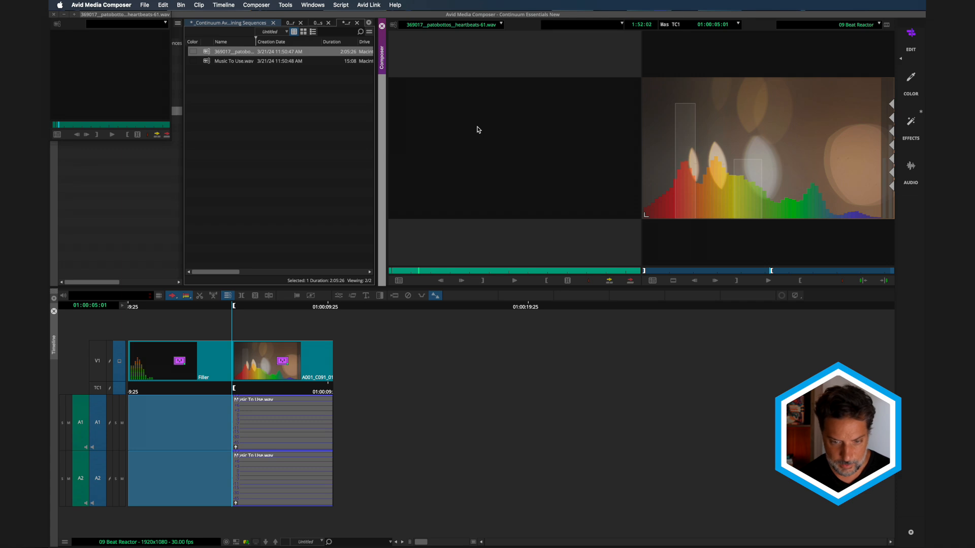
pyautogui.click(631, 280)
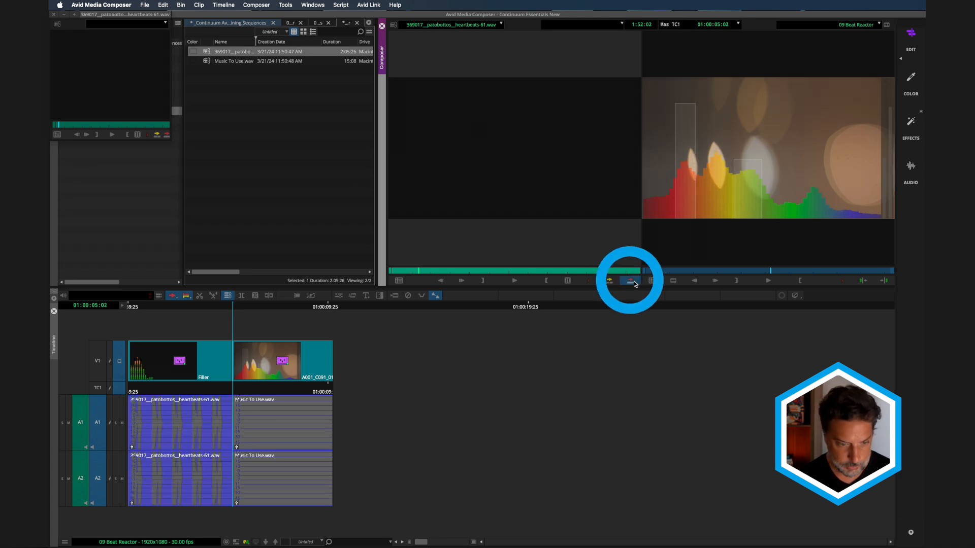
# Return to the Effects workspace with the Audio Visualizer's settings open, play from 00:59:59:25, and park the playhead at 01:00:00:27.
pyautogui.moveTo(178, 308); pyautogui.dragTo(128, 308)
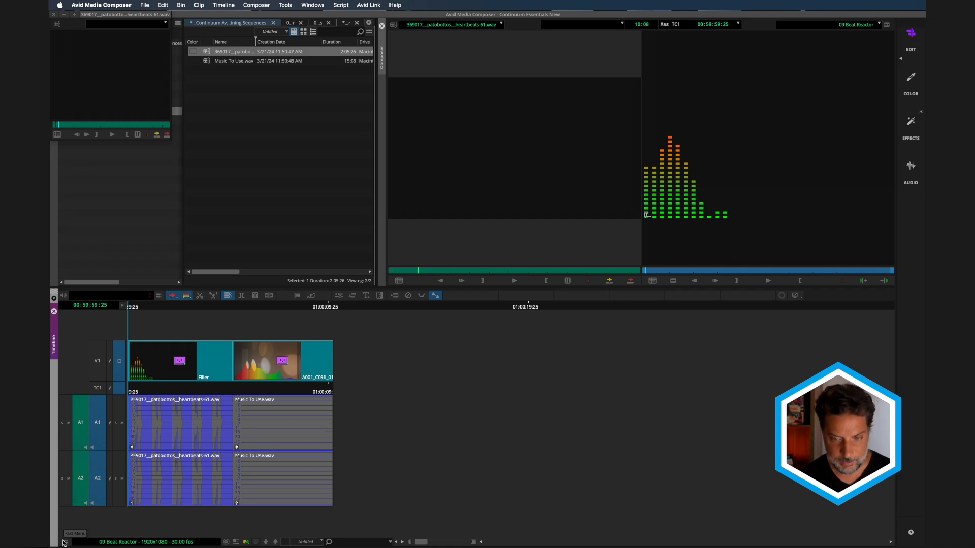
pyautogui.click(910, 121)
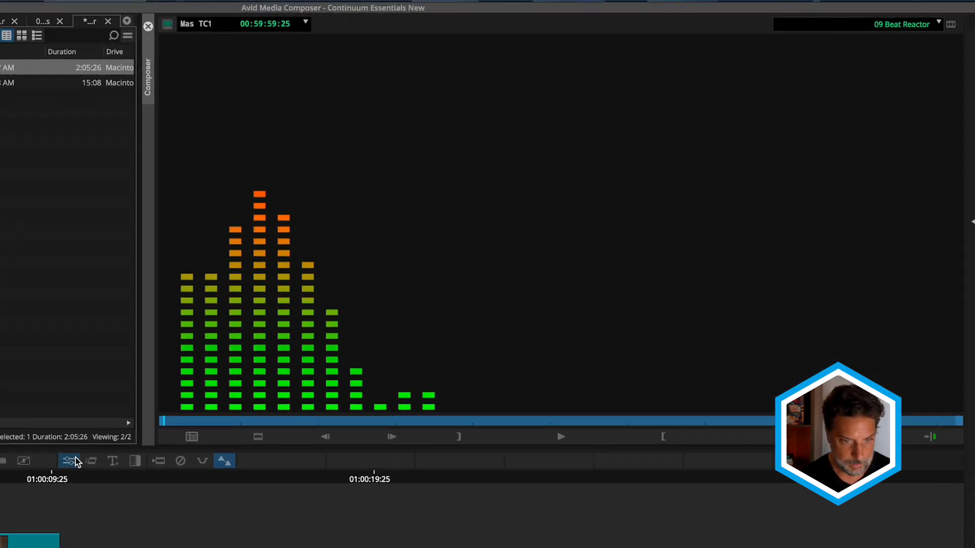
pyautogui.click(338, 296)
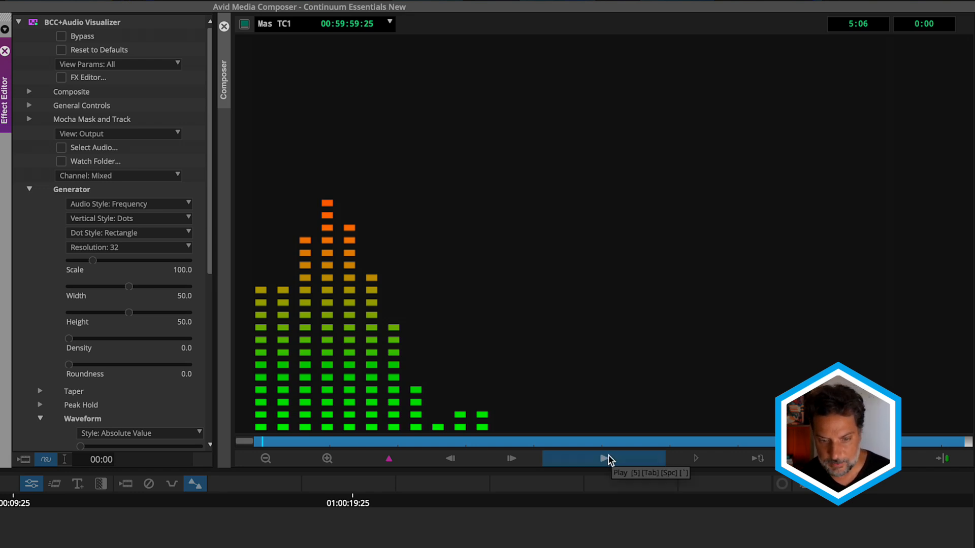
pyautogui.click(608, 456)
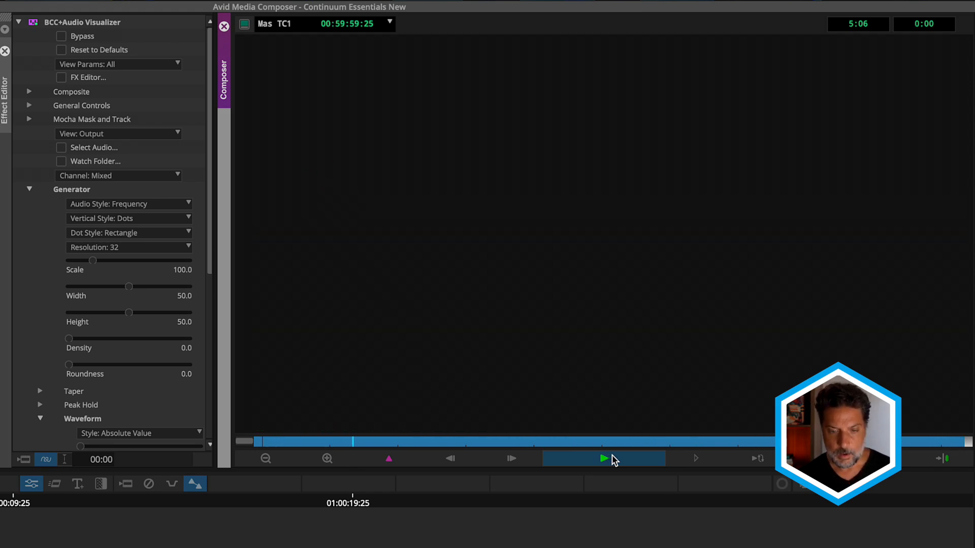
pyautogui.click(611, 455)
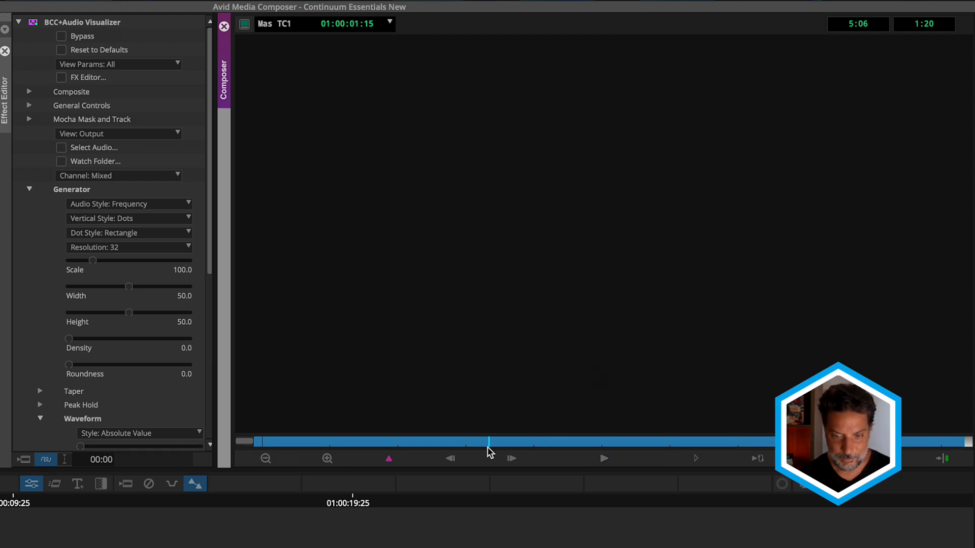
pyautogui.moveTo(542, 445); pyautogui.dragTo(409, 438)
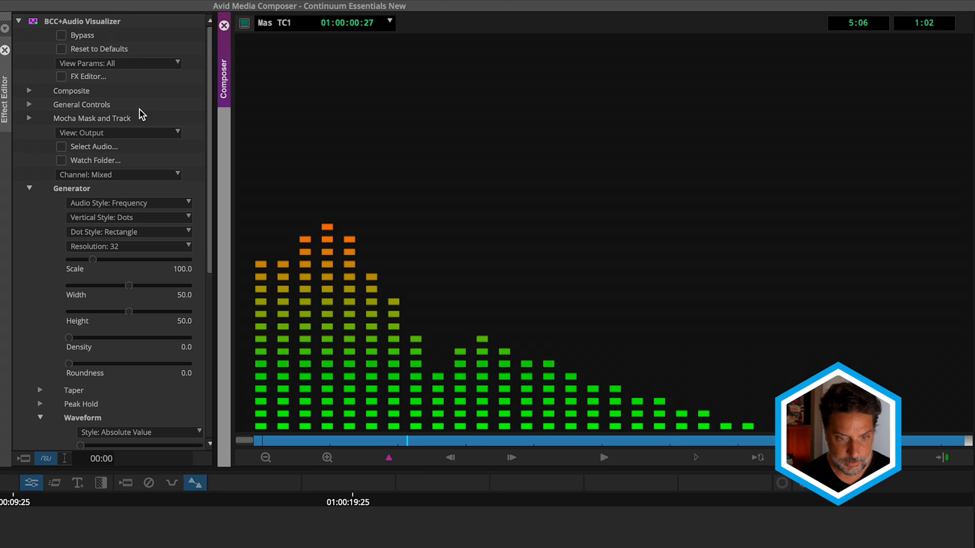
# Set the generator's audio style to Waveform, try a resolution of 512, and settle on a resolution of 64.
pyautogui.click(127, 201)
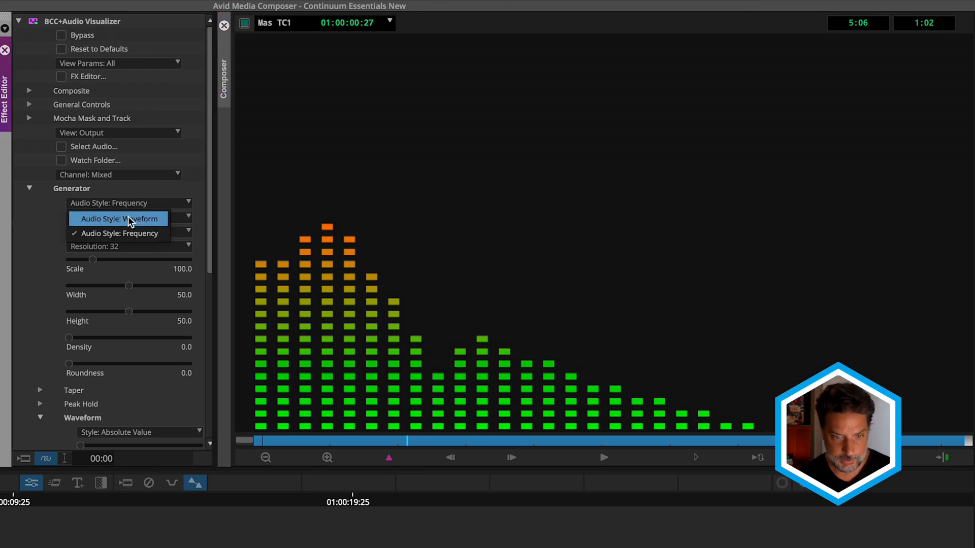
pyautogui.click(129, 222)
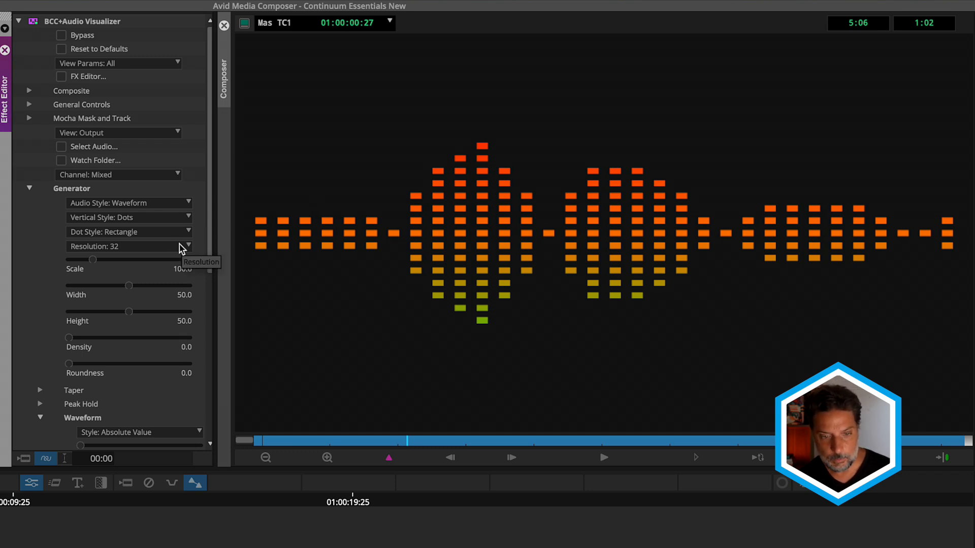
pyautogui.click(181, 247)
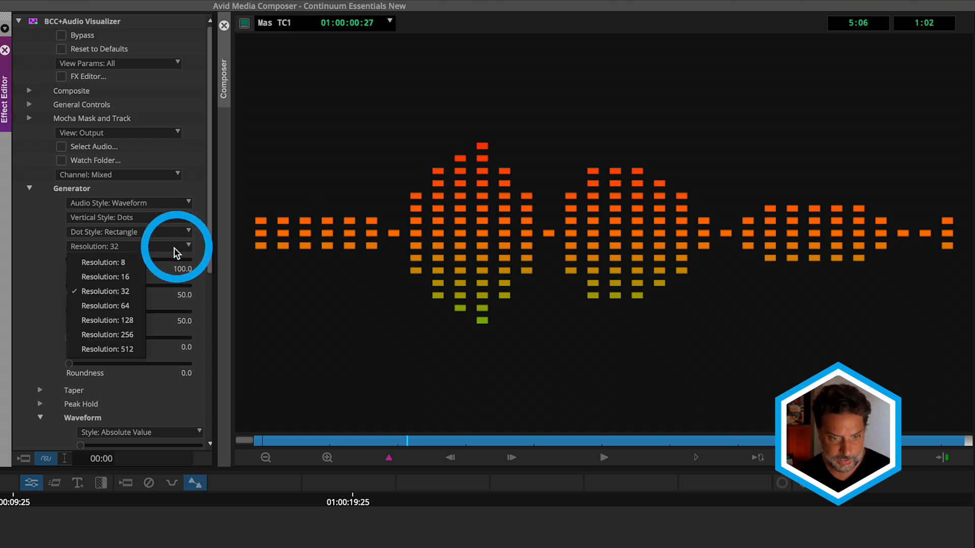
pyautogui.click(124, 349)
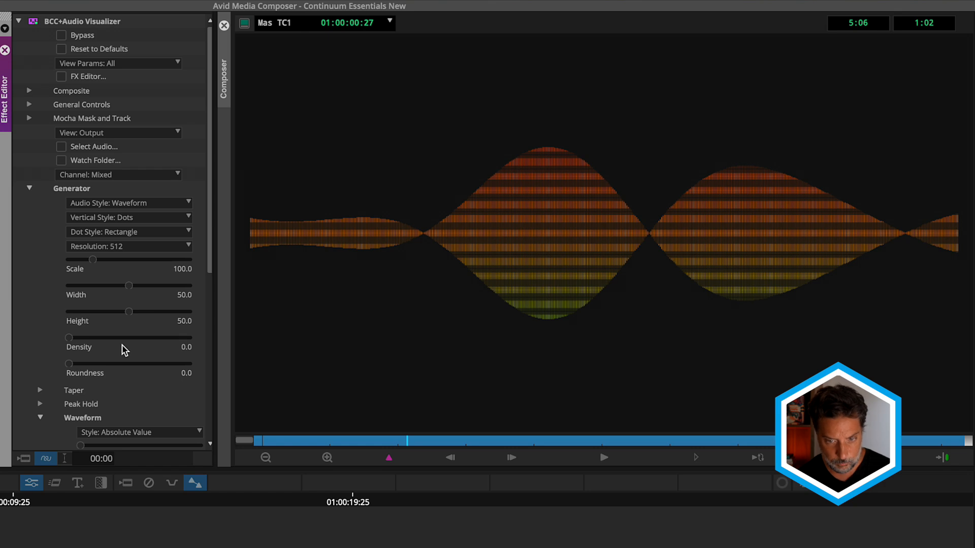
pyautogui.click(175, 245)
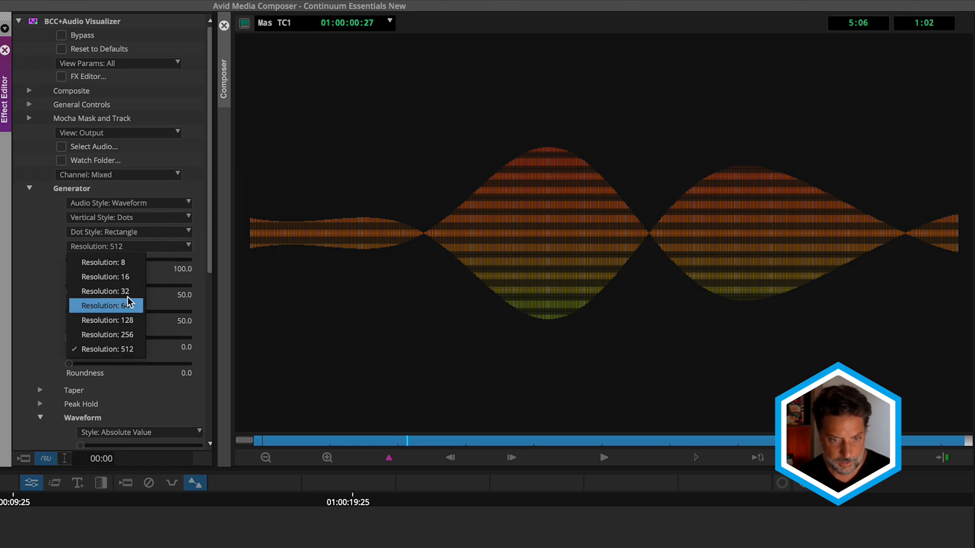
pyautogui.click(123, 306)
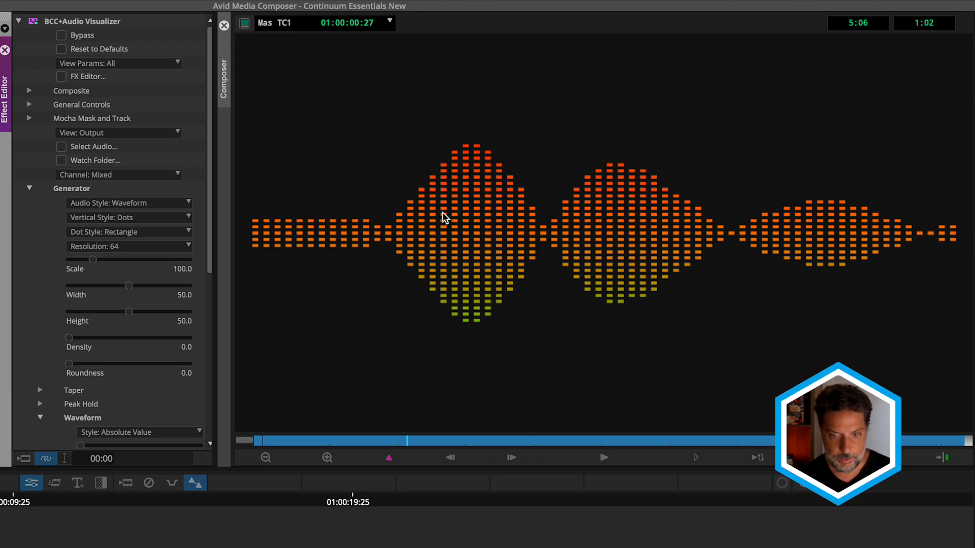
# Set the vertical style to Single Dot, try Circle as the dot style, and settle on Ellipse.
pyautogui.click(187, 218)
pyautogui.click(148, 260)
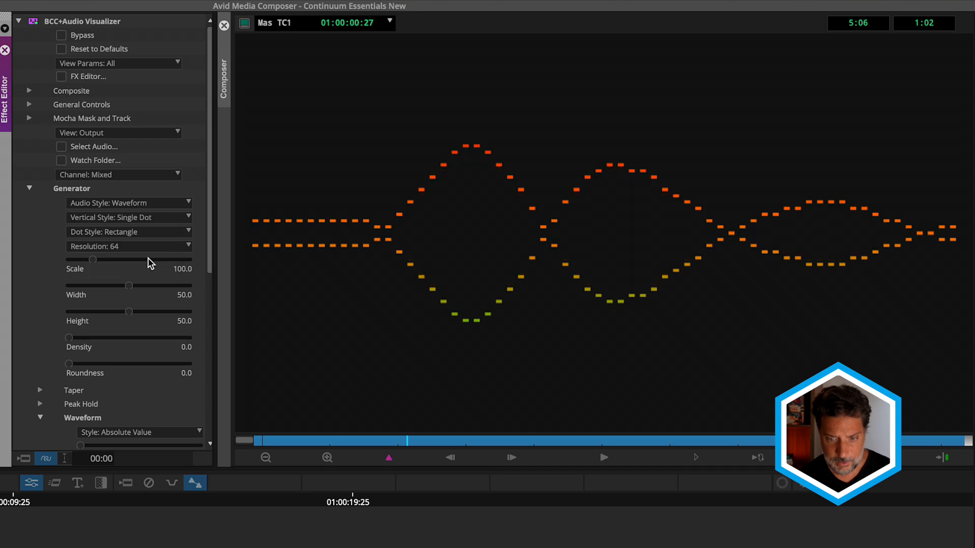
pyautogui.click(147, 231)
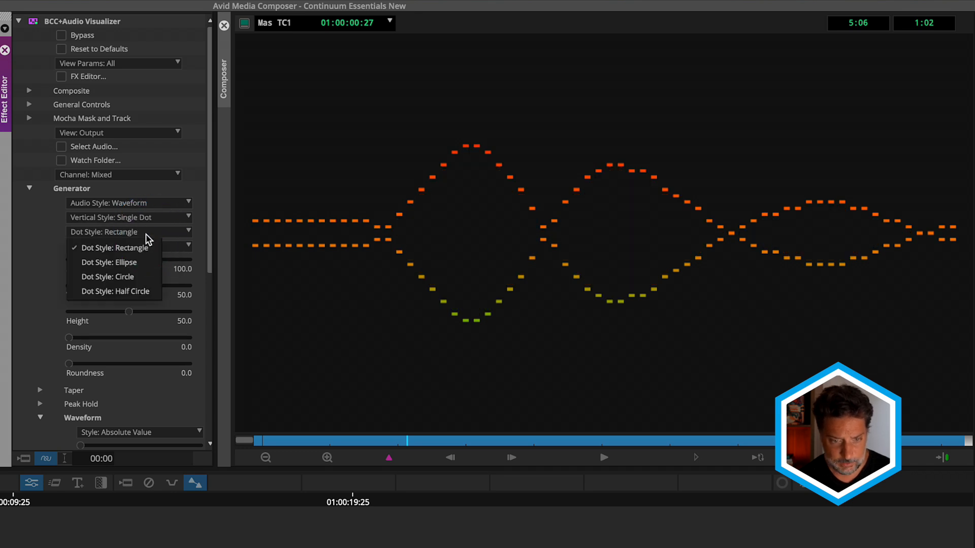
pyautogui.click(131, 277)
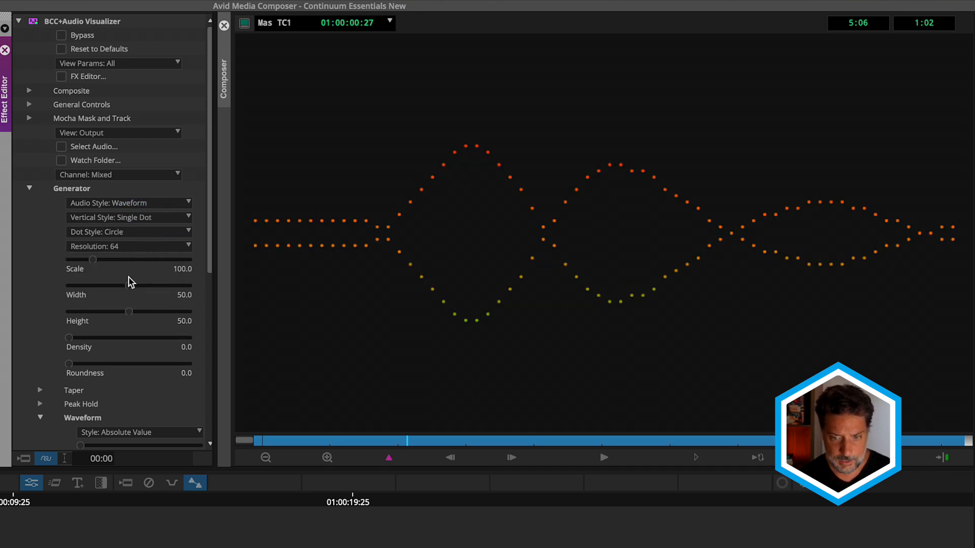
pyautogui.click(139, 234)
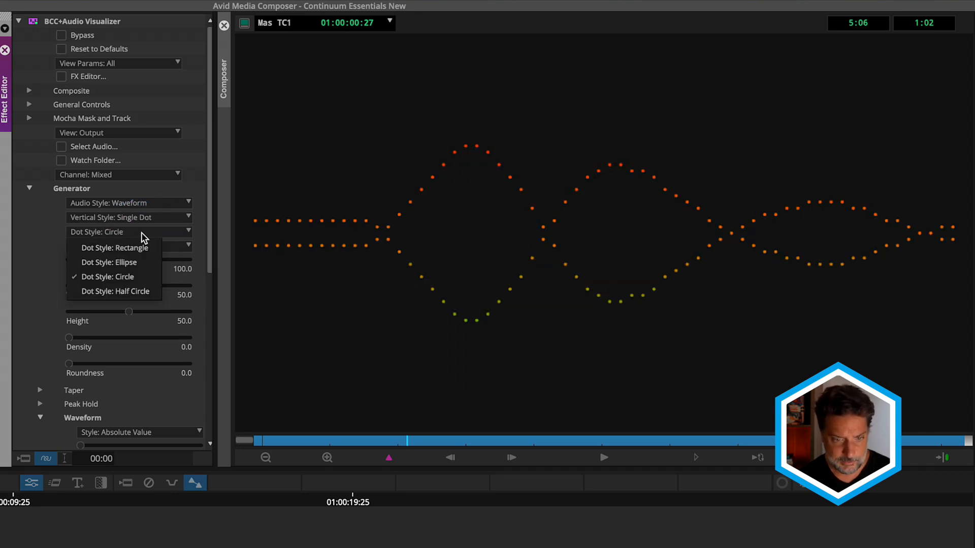
pyautogui.click(123, 261)
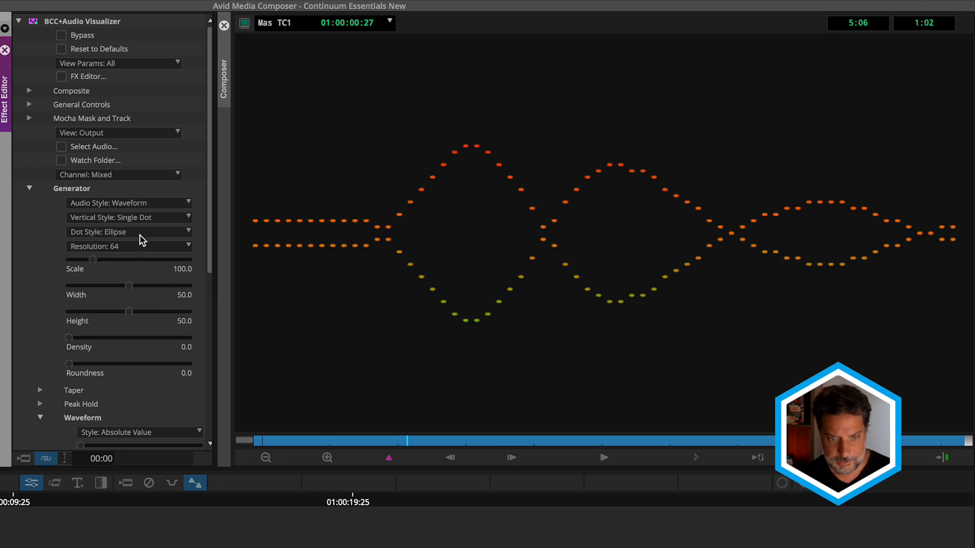
# Change the generator's vertical style to Bars.
pyautogui.click(158, 218)
pyautogui.click(128, 237)
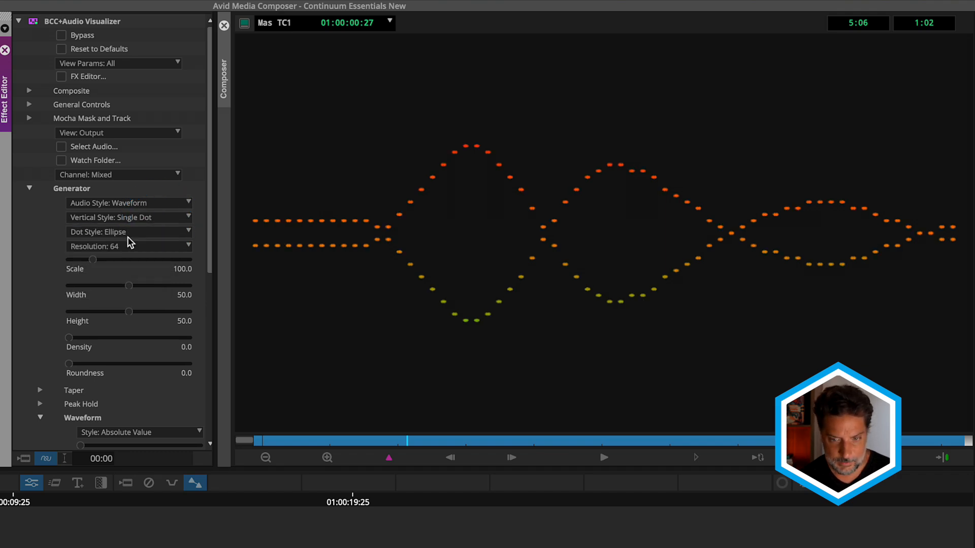
pyautogui.click(104, 215)
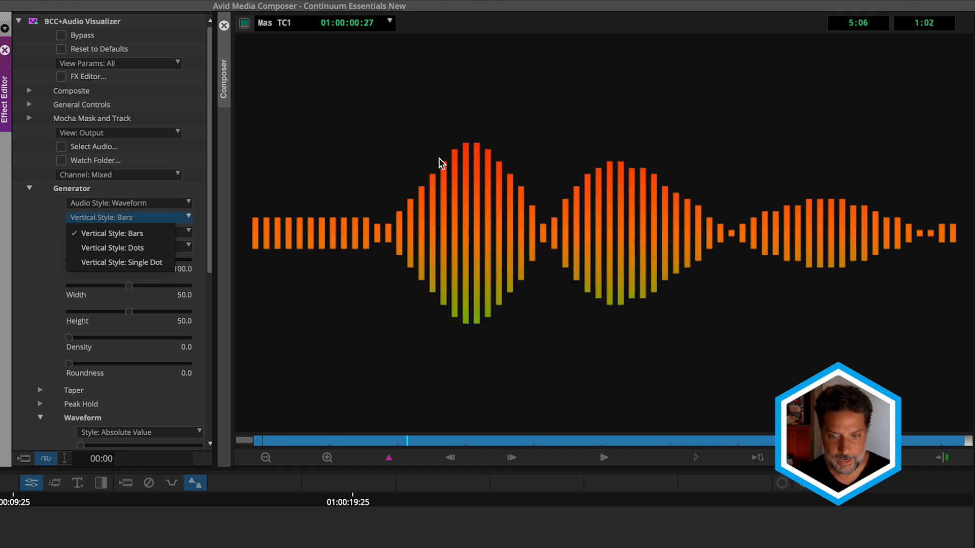
# Play the clip to preview how the waveform bars react to the heartbeat.
pyautogui.click(604, 460)
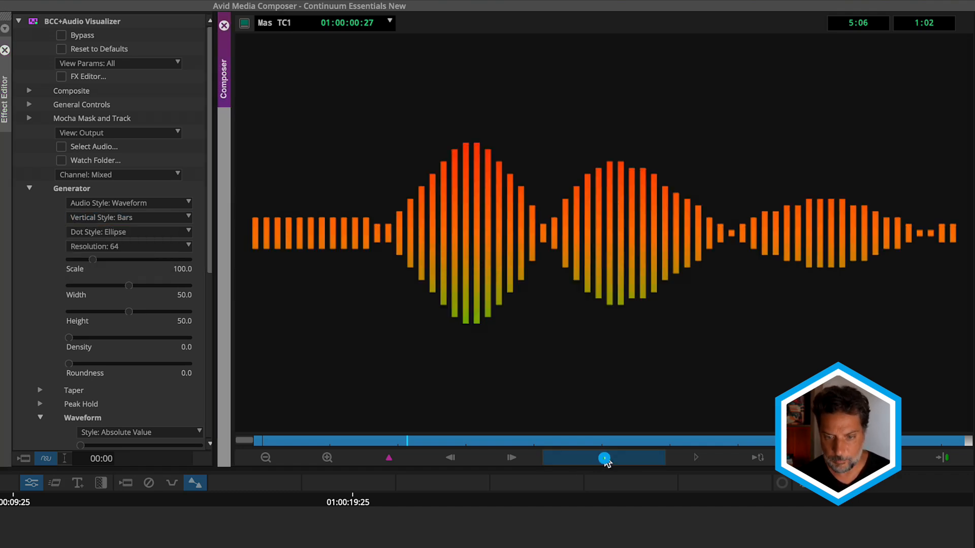
pyautogui.click(604, 460)
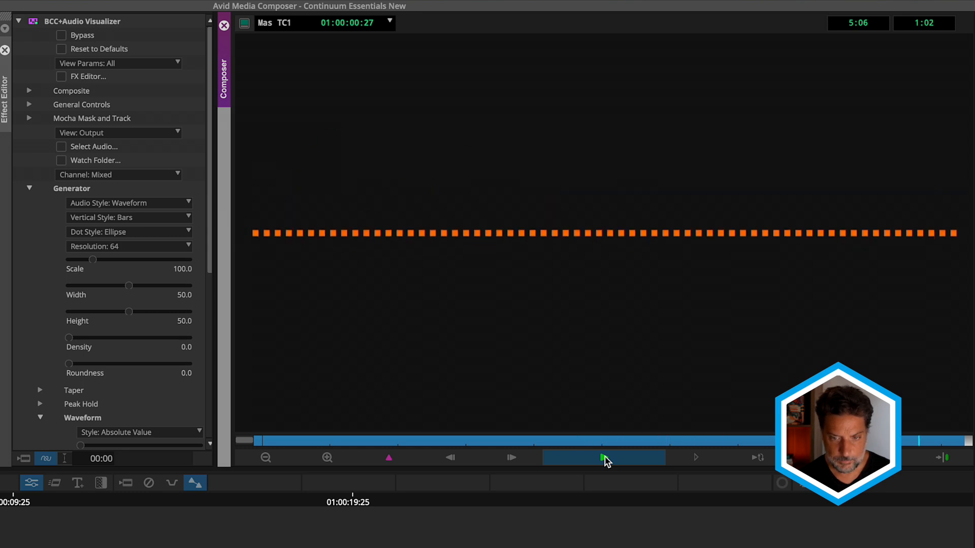
pyautogui.click(598, 451)
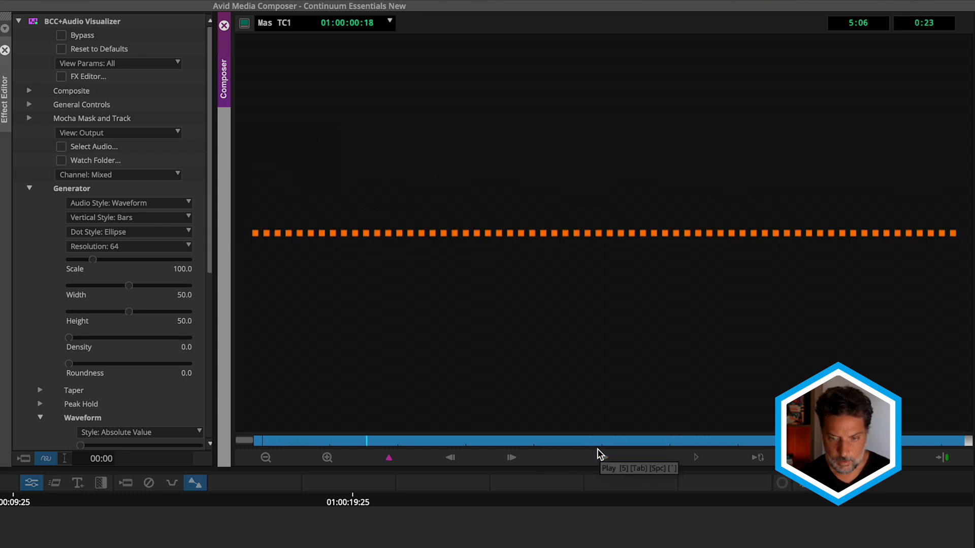
# Park the playhead at 01:00:01:28 and set the generator's Scale to 280.9, Width to 45.1 and Density to 19.8.
pyautogui.moveTo(576, 440); pyautogui.dragTo(546, 432)
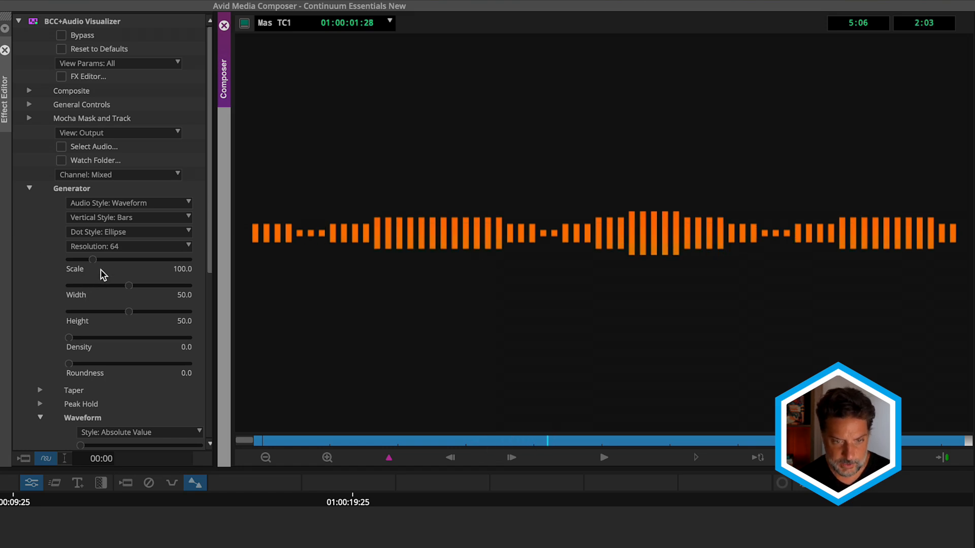
pyautogui.moveTo(91, 259)
pyautogui.mouseDown()
pyautogui.moveTo(116, 258)
pyautogui.moveTo(129, 287)
pyautogui.moveTo(115, 290)
pyautogui.moveTo(124, 290)
pyautogui.mouseUp()
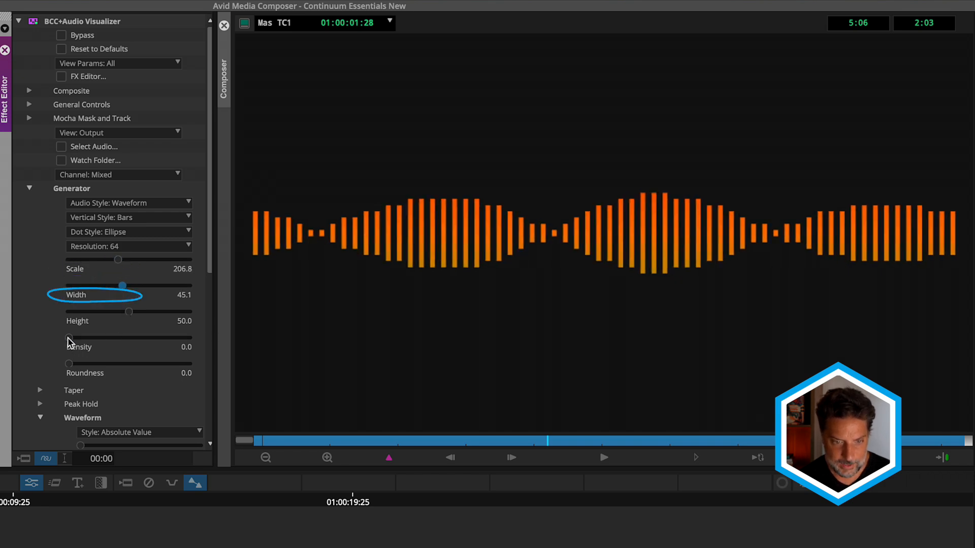
pyautogui.moveTo(68, 338); pyautogui.dragTo(90, 338)
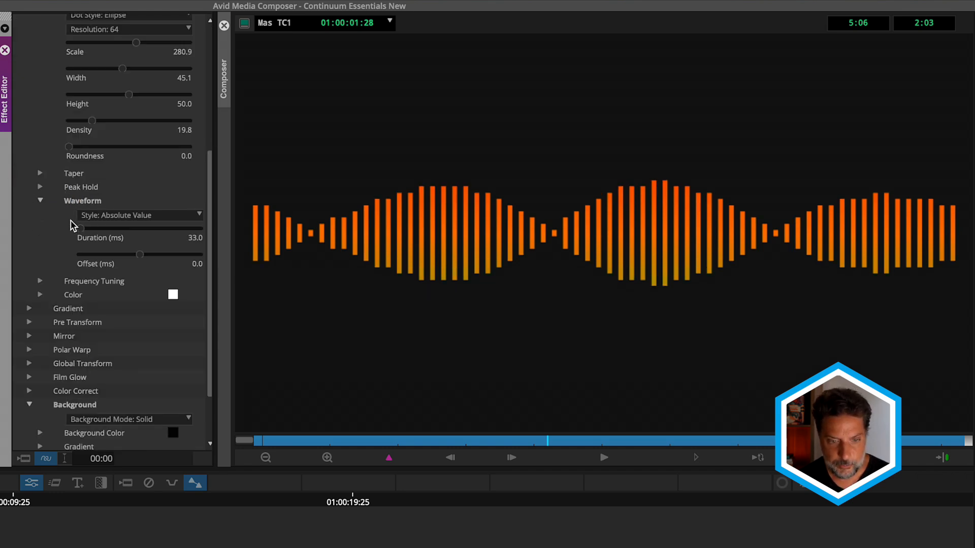
# Collapse the Waveform settings and look through the Frequency Tuning parameters and the rest of the effect's settings.
pyautogui.click(40, 201)
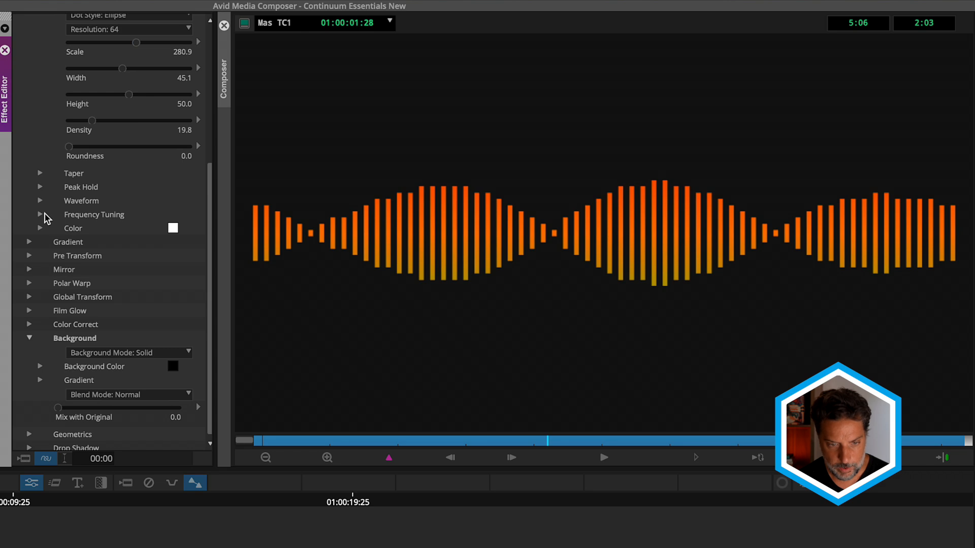
pyautogui.click(40, 215)
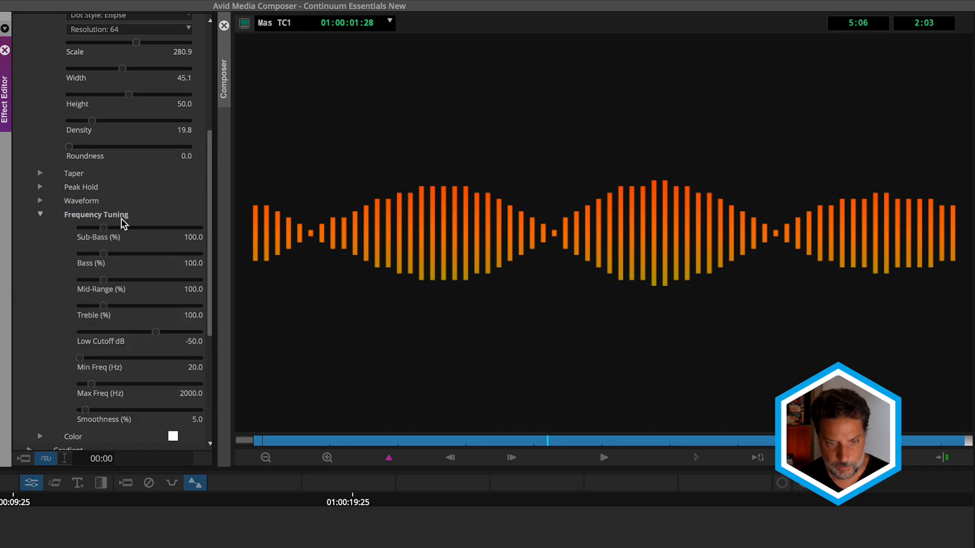
pyautogui.click(40, 214)
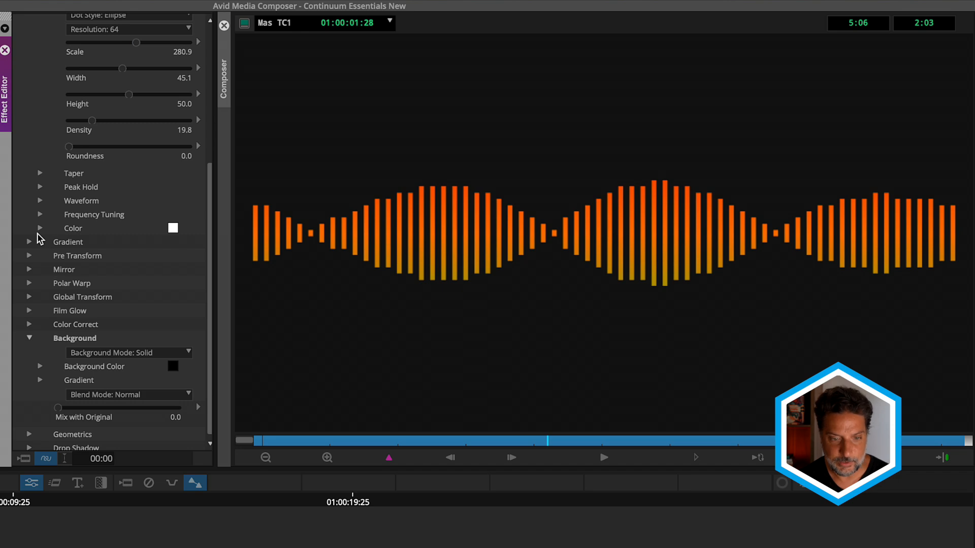
pyautogui.scroll(8, 38, 233)
pyautogui.scroll(-8, 37, 234)
pyautogui.scroll(8, 38, 233)
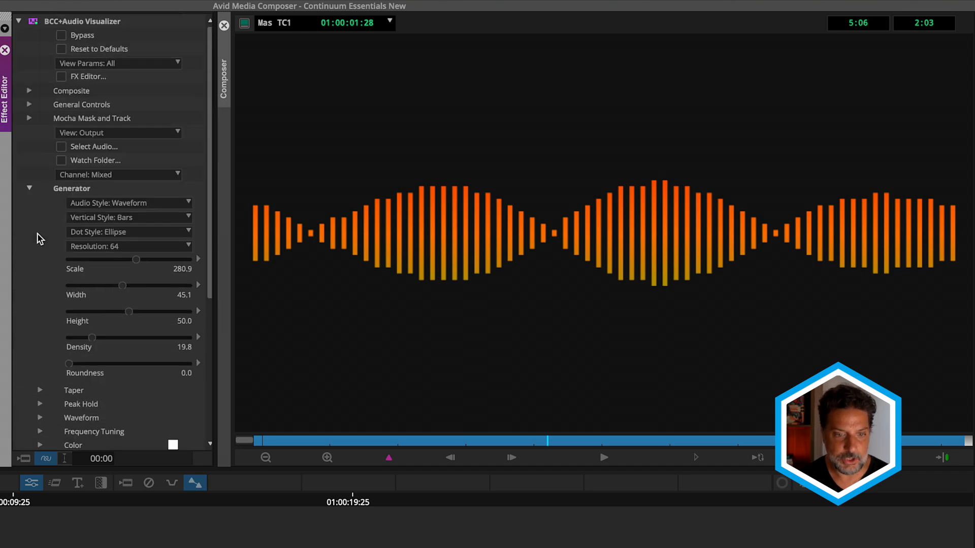
# Collapse the Generator settings, enable the visualizer's Film Glow, and slightly reduce its intensity and radius.
pyautogui.click(30, 189)
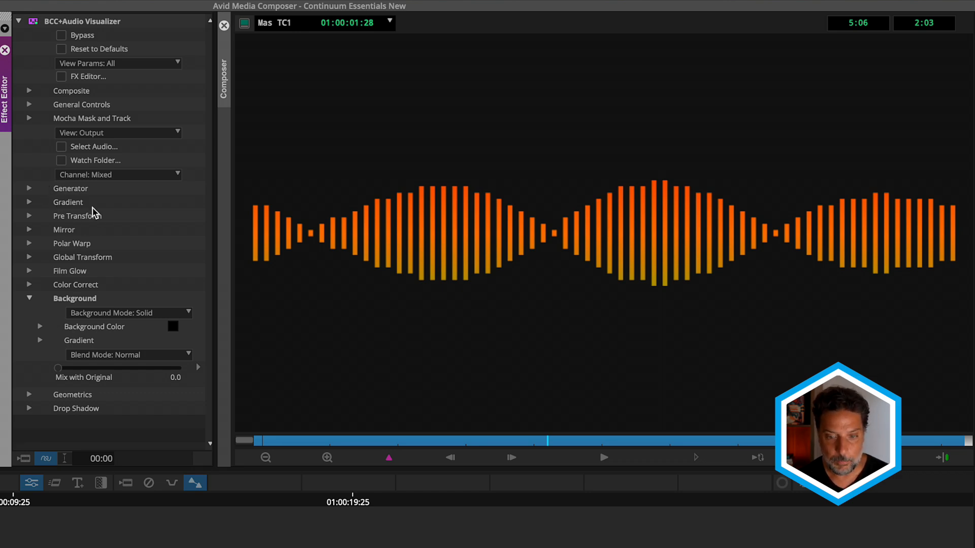
pyautogui.click(30, 271)
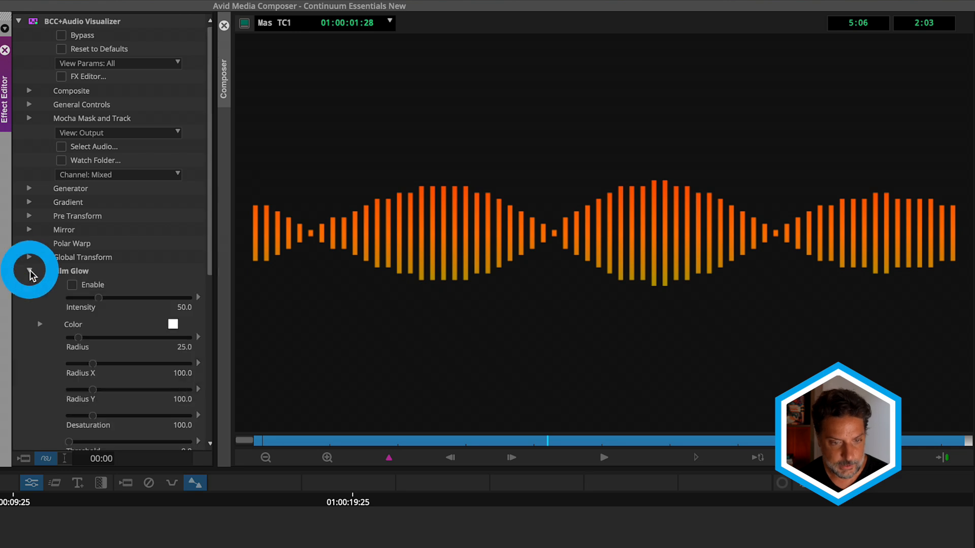
pyautogui.click(72, 286)
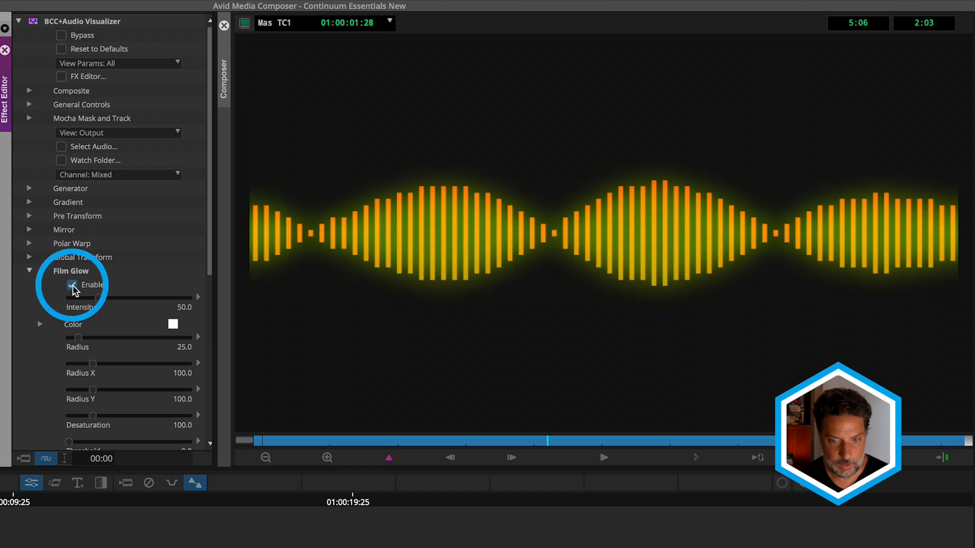
pyautogui.moveTo(98, 298); pyautogui.dragTo(94, 299)
pyautogui.moveTo(82, 338)
pyautogui.mouseDown()
pyautogui.moveTo(91, 341)
pyautogui.moveTo(73, 342)
pyautogui.mouseUp()
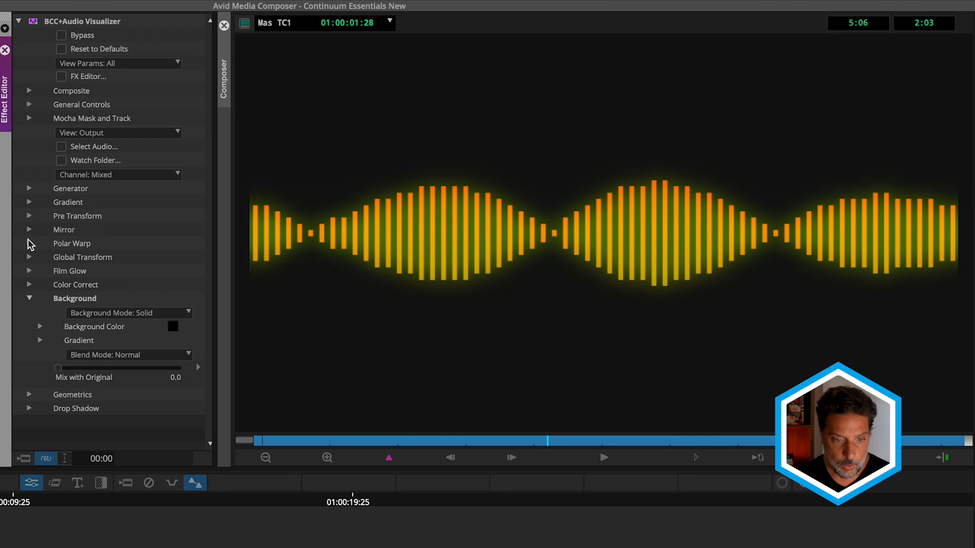
# Enable Polar Warp and set Angle to -111.1, Stretch X to 98.8, Inner Radius to -49.4 and Outer Radius to -4.9.
pyautogui.click(29, 243)
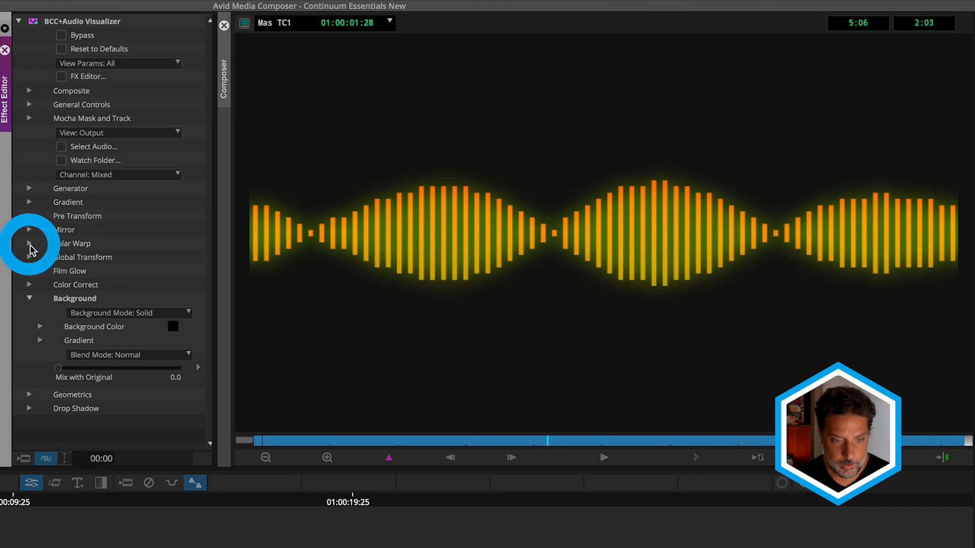
pyautogui.click(73, 258)
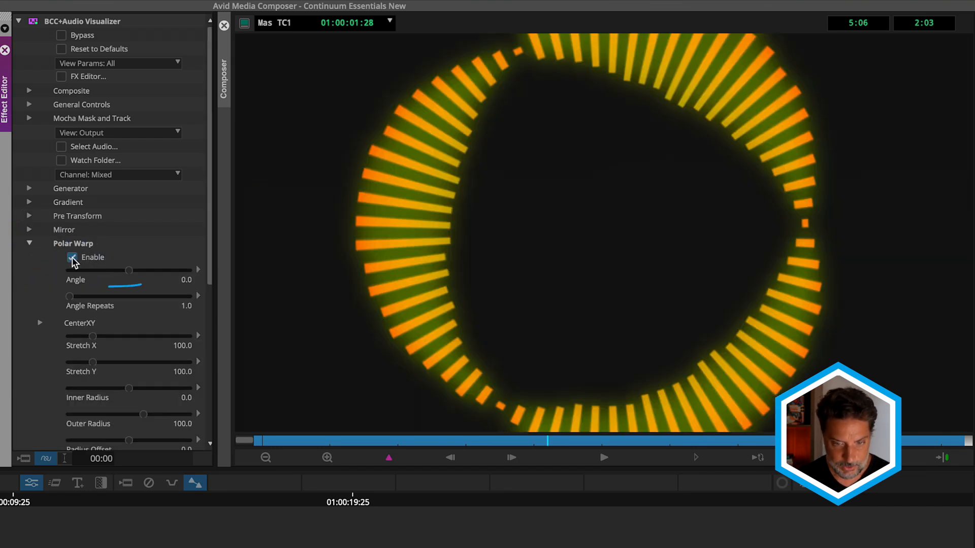
pyautogui.moveTo(129, 273); pyautogui.dragTo(121, 276)
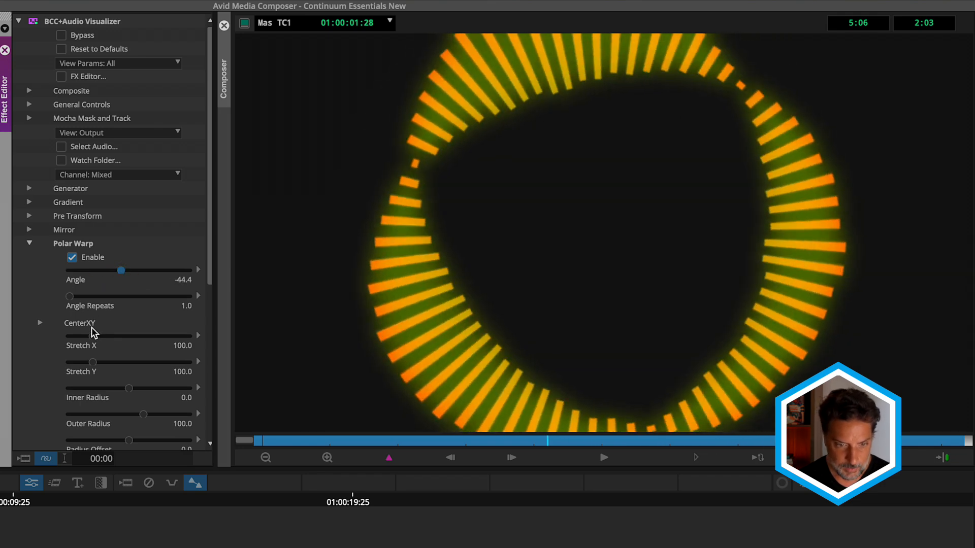
pyautogui.moveTo(93, 336); pyautogui.dragTo(91, 336)
pyautogui.moveTo(121, 270); pyautogui.dragTo(109, 266)
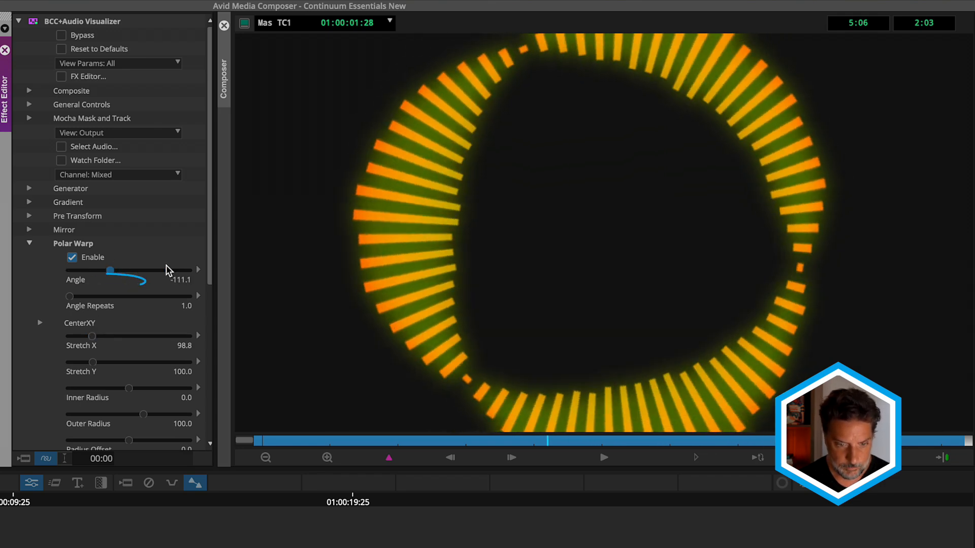
pyautogui.moveTo(126, 391)
pyautogui.mouseDown()
pyautogui.moveTo(143, 413)
pyautogui.moveTo(128, 414)
pyautogui.mouseUp()
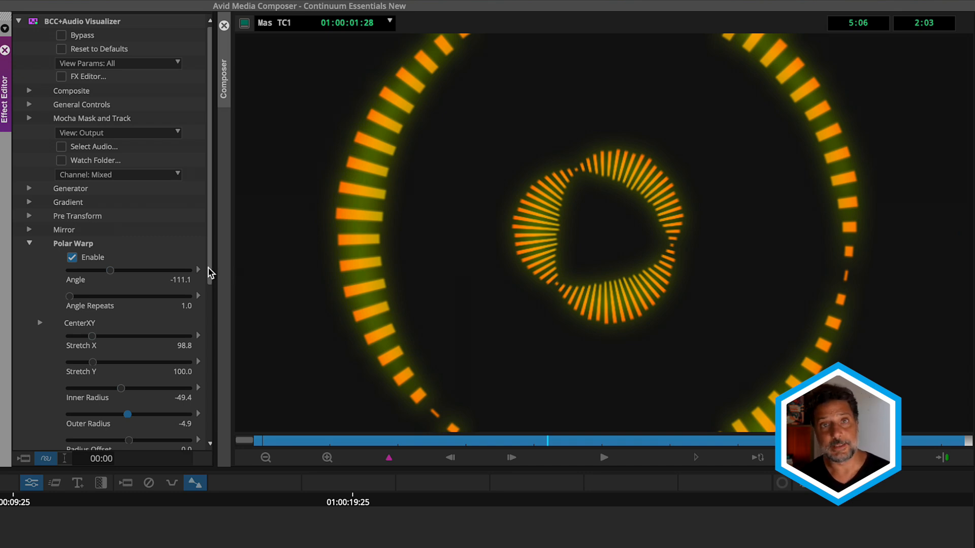
# Play the polar-warped visualizer through to 01:00:05:00, and turn Polar Warp off.
pyautogui.moveTo(209, 270); pyautogui.dragTo(220, 354)
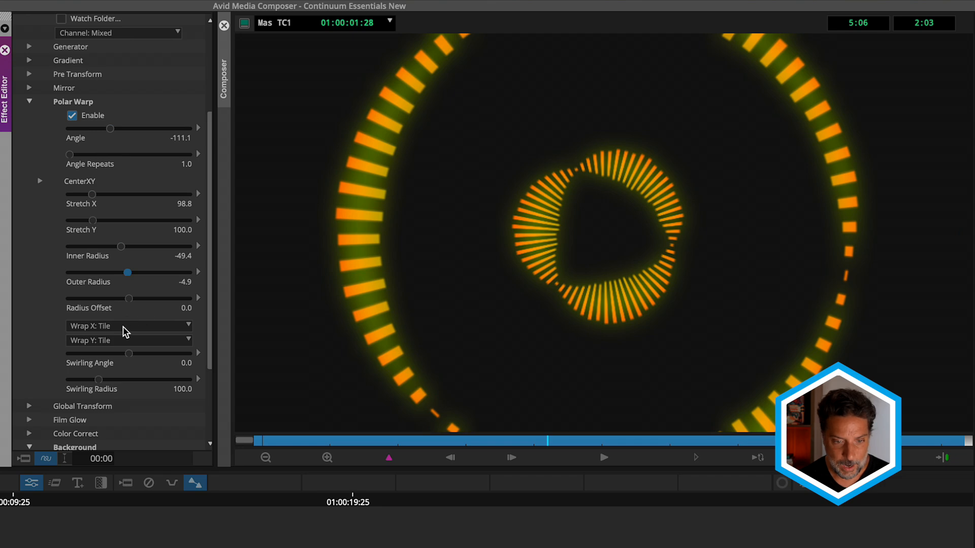
pyautogui.click(608, 456)
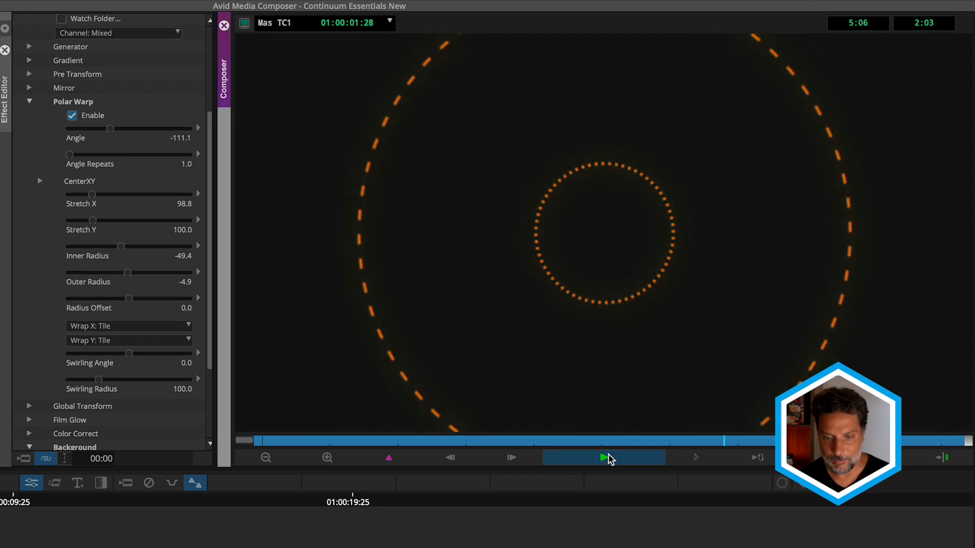
pyautogui.click(72, 115)
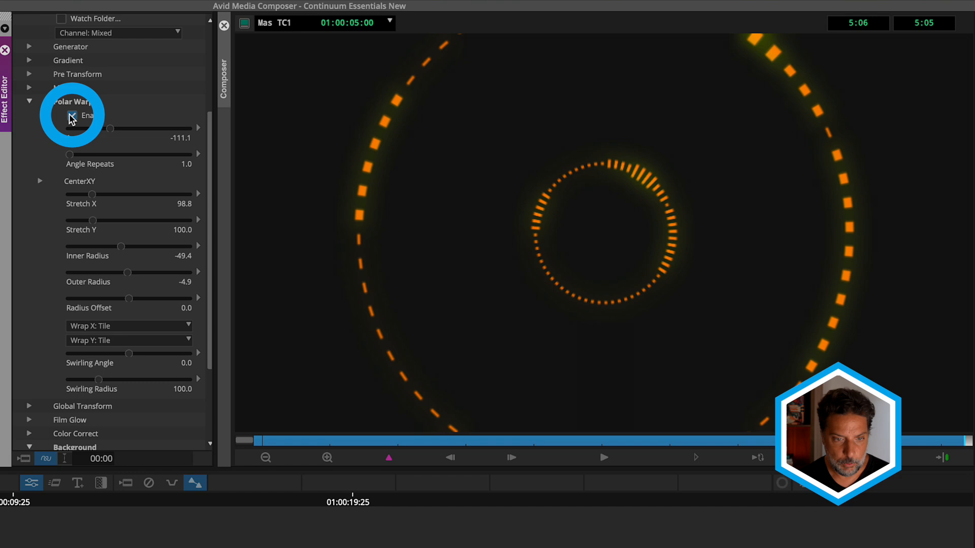
# Enable Mirror on the visualizer, set its Angle to 90.0 and Center Y to 53, and play the mirrored bars.
pyautogui.click(29, 101)
pyautogui.click(29, 88)
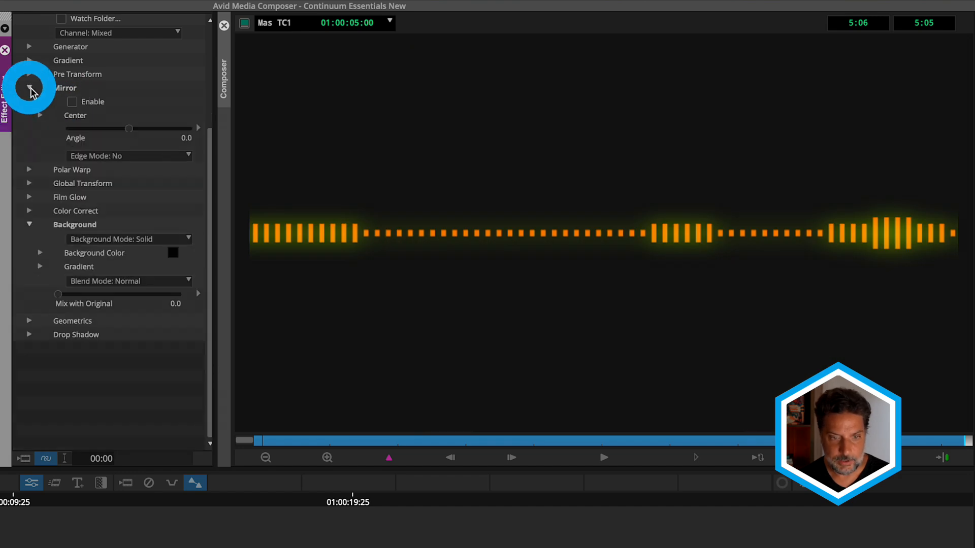
pyautogui.click(73, 102)
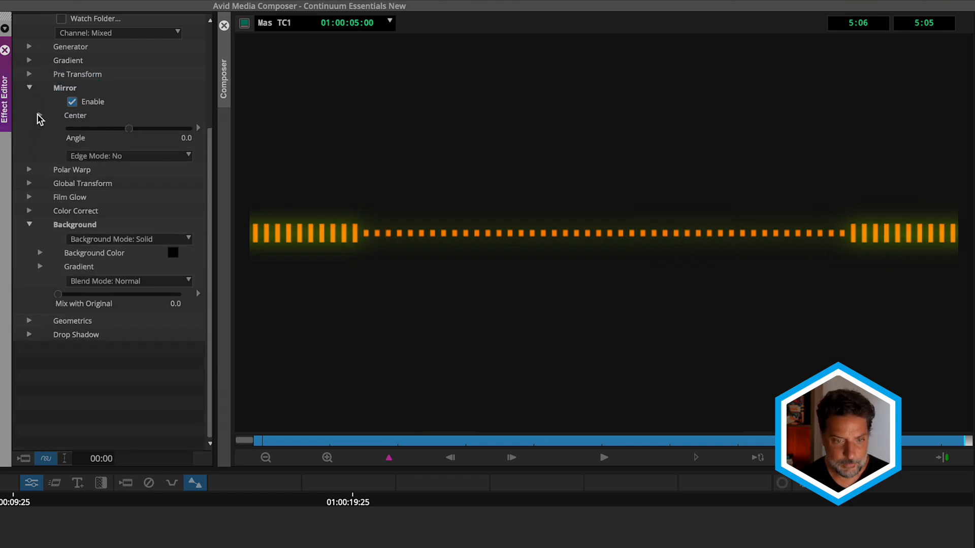
pyautogui.moveTo(130, 133); pyautogui.dragTo(145, 131)
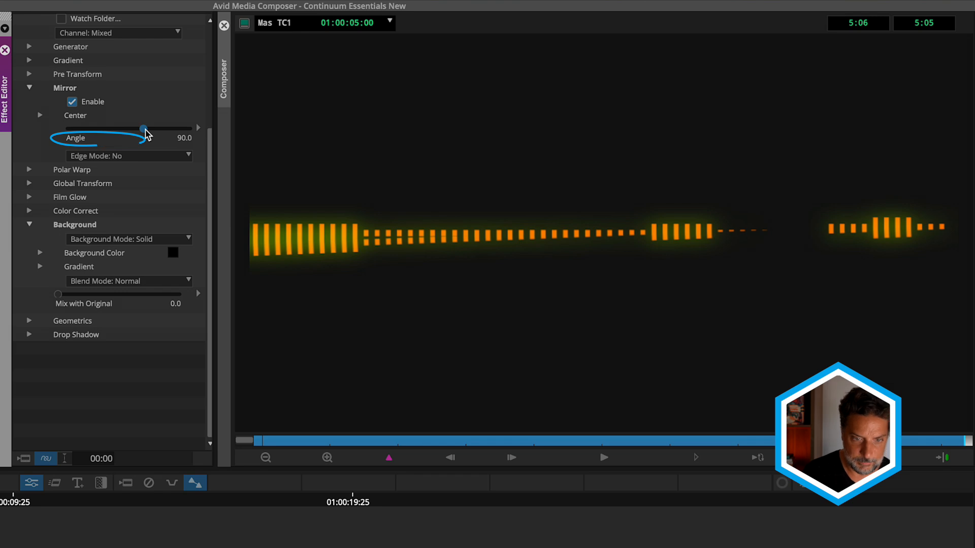
pyautogui.click(43, 116)
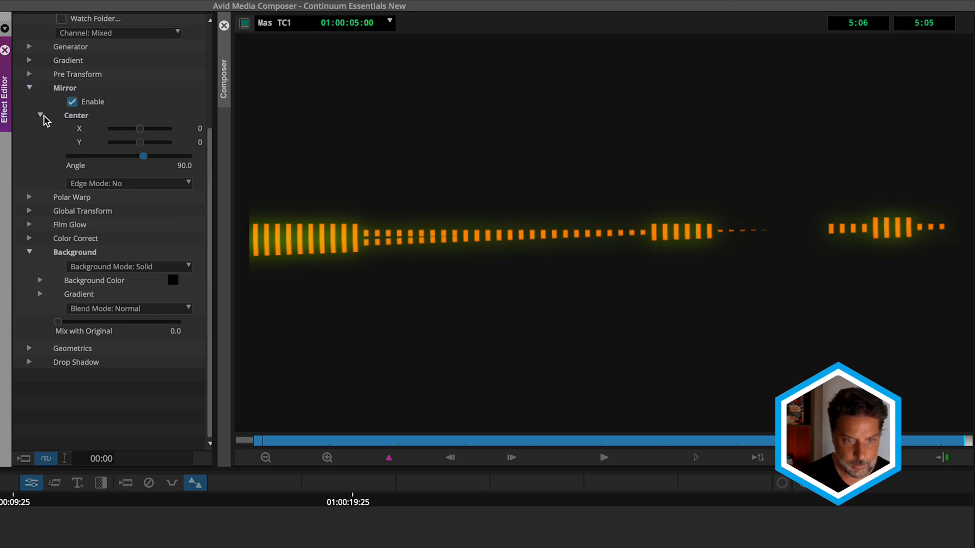
pyautogui.moveTo(138, 142)
pyautogui.mouseDown()
pyautogui.moveTo(151, 144)
pyautogui.moveTo(140, 145)
pyautogui.mouseUp()
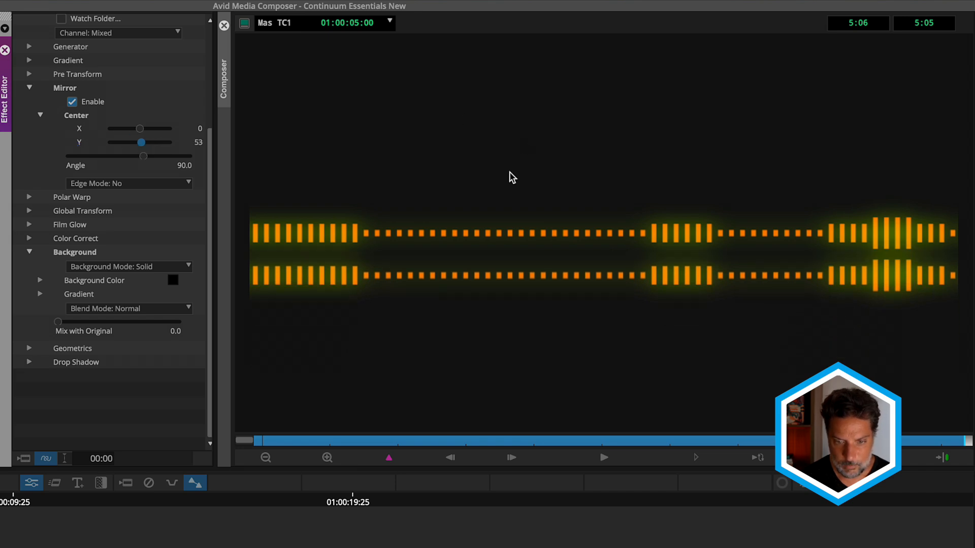
pyautogui.click(614, 456)
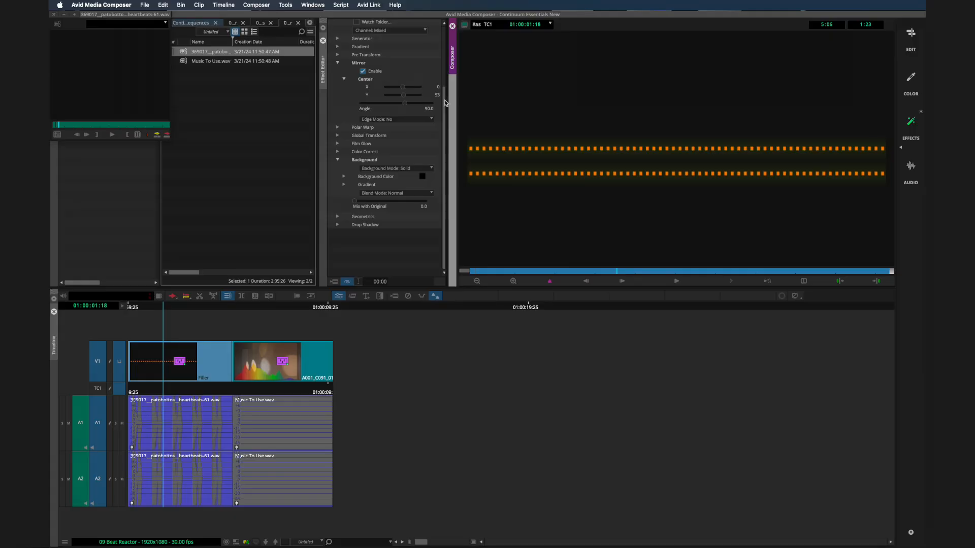
# Open the visualizer in the FX Editor and preview the Central Waveform Movement and Glowing Polar Circles presets in playback.
pyautogui.moveTo(445, 103); pyautogui.dragTo(434, 34)
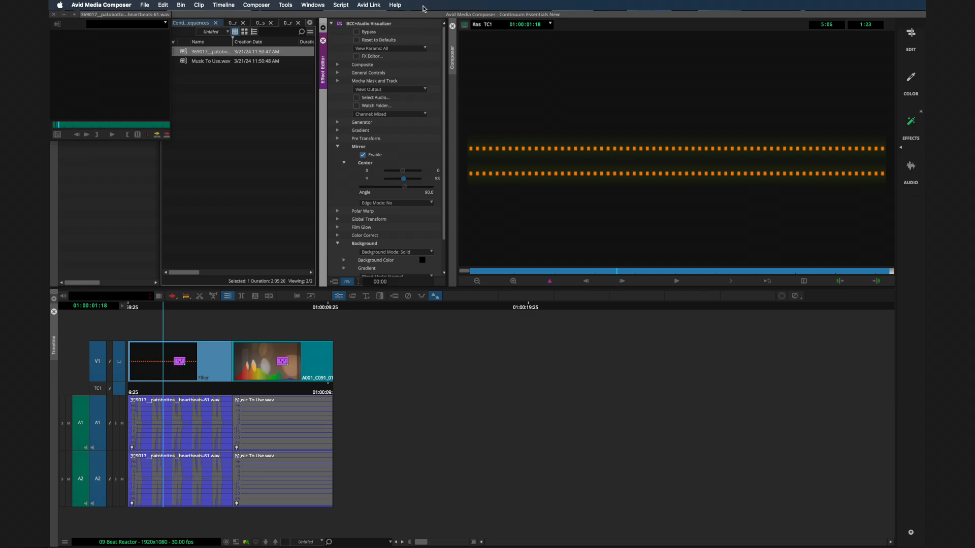
pyautogui.click(357, 57)
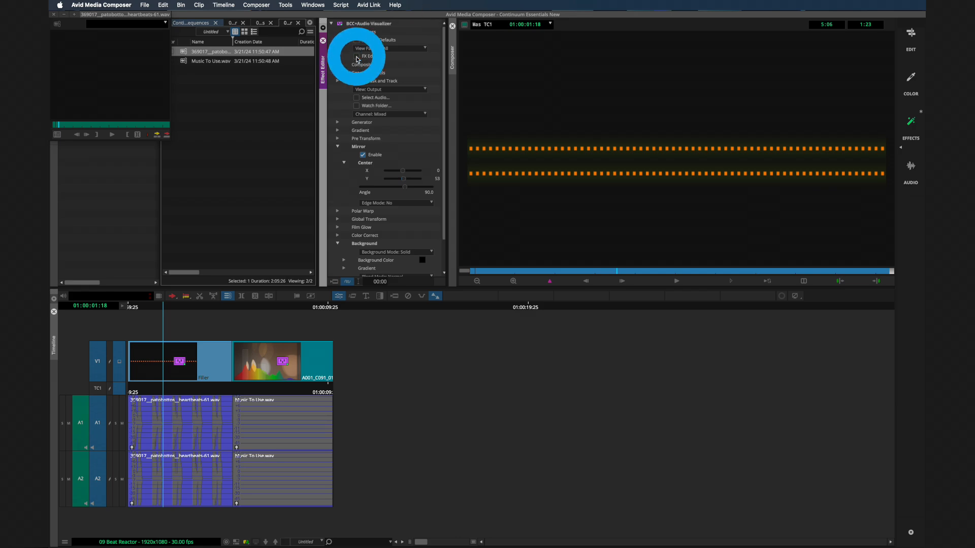
pyautogui.click(193, 47)
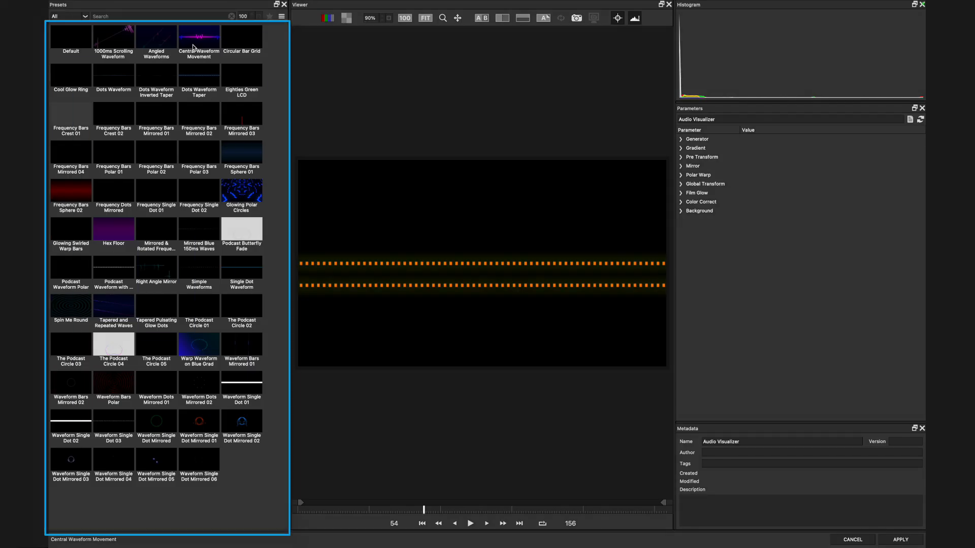
pyautogui.click(470, 523)
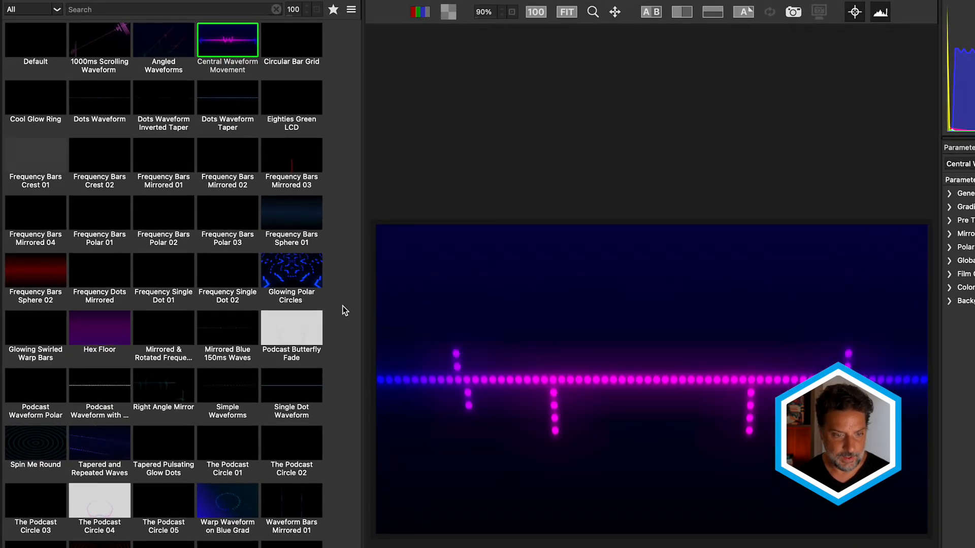
pyautogui.click(293, 271)
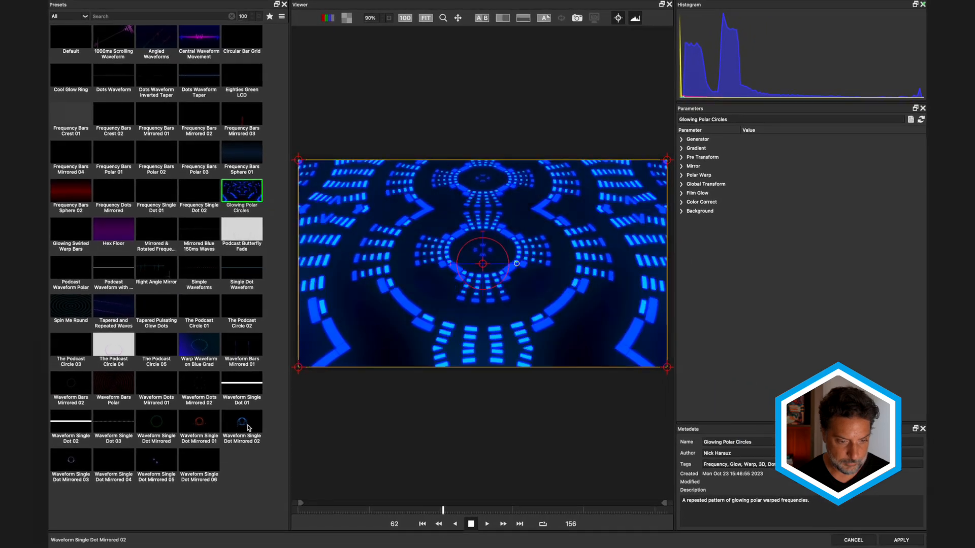
# Choose the Waveform Single Dot Mirrored 02 preset, read its description, and apply it to the visualizer.
pyautogui.click(262, 475)
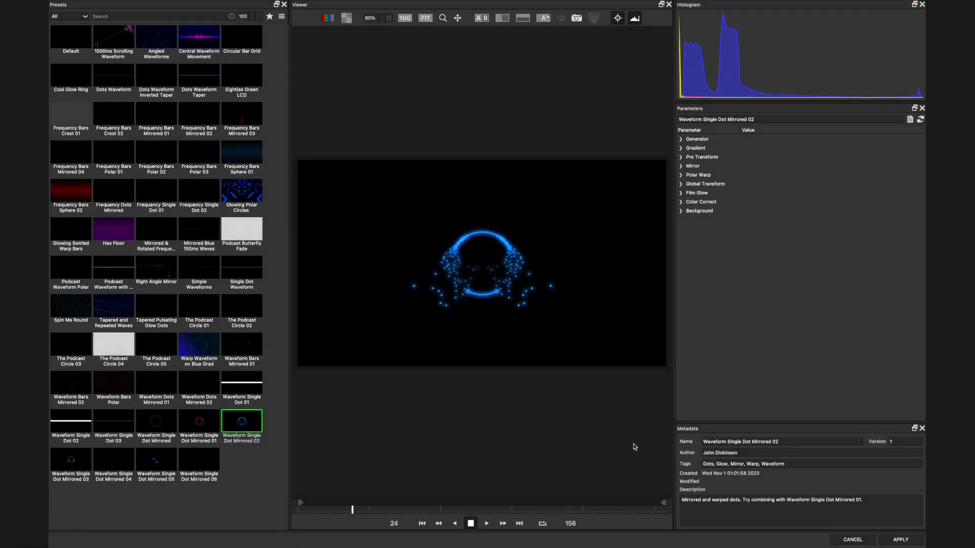
pyautogui.click(725, 507)
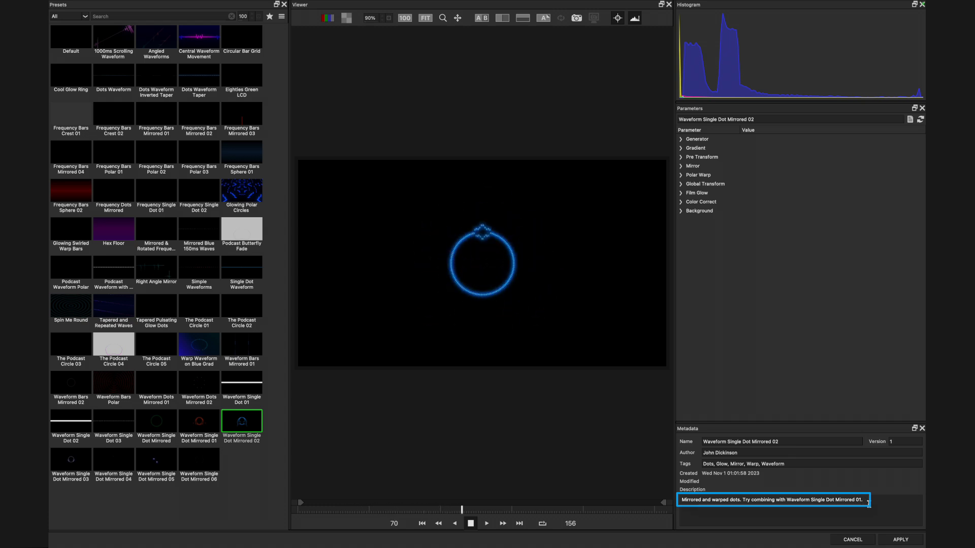
pyautogui.click(899, 540)
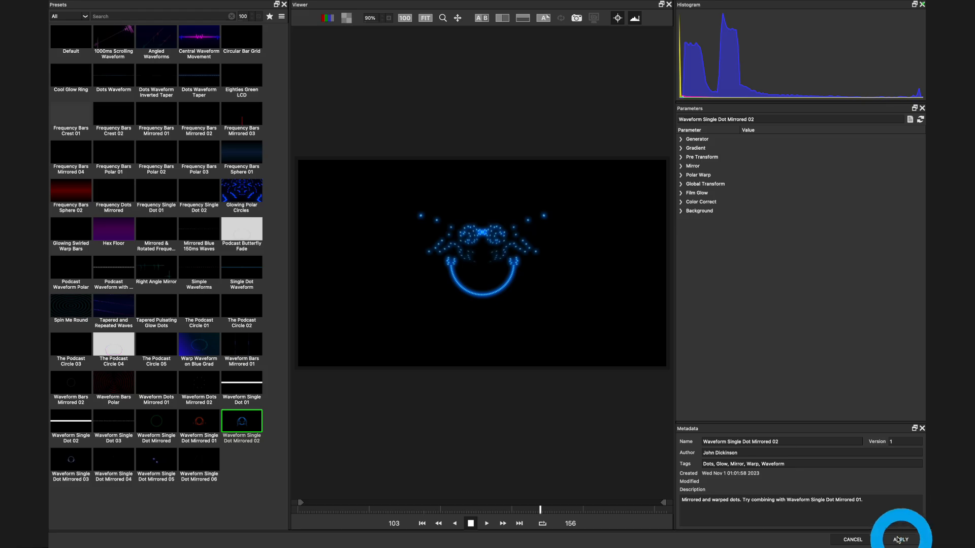
# Add another BCC+Audio Visualizer on top of the first V1 clip's existing one and load 369017__patobottos__heartbeats-61.wav as its audio.
pyautogui.click(332, 24)
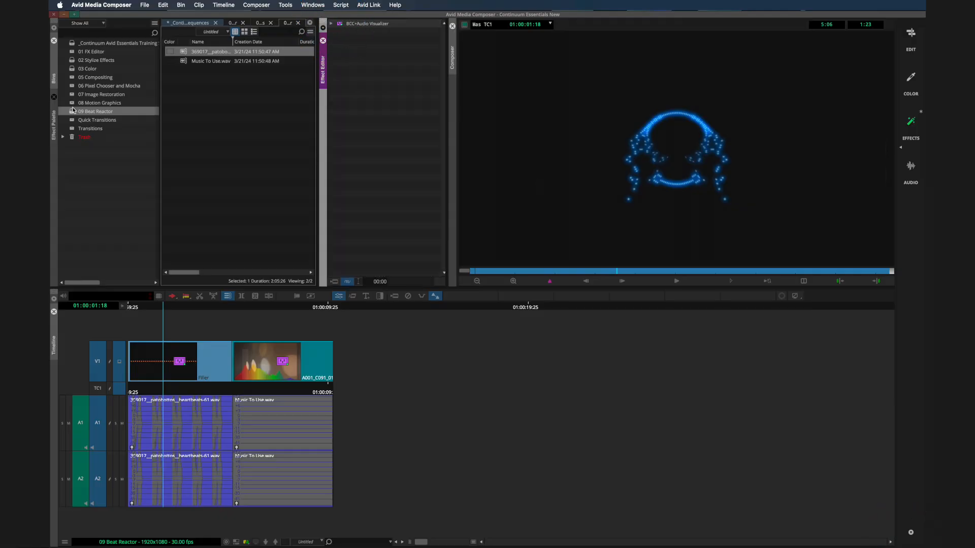
pyautogui.click(54, 117)
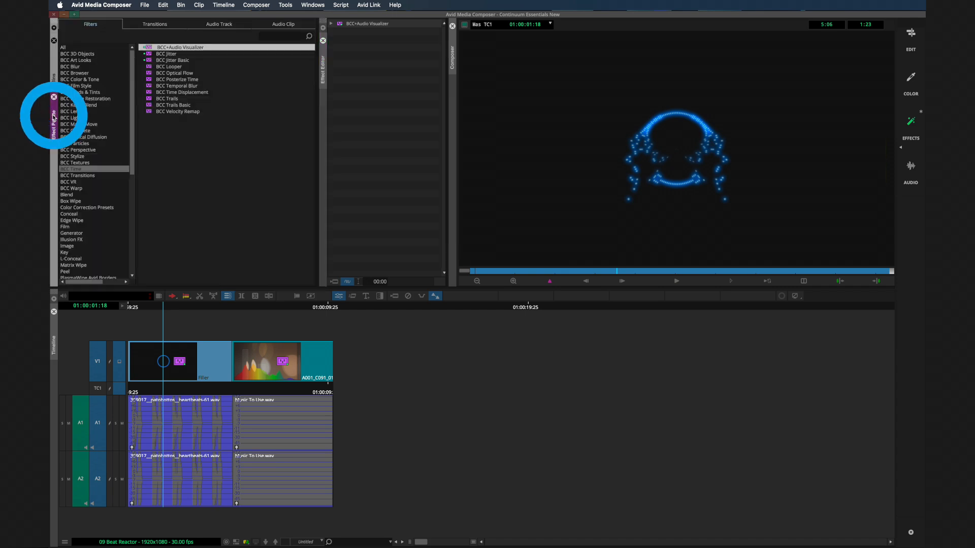
pyautogui.moveTo(150, 46); pyautogui.dragTo(149, 48)
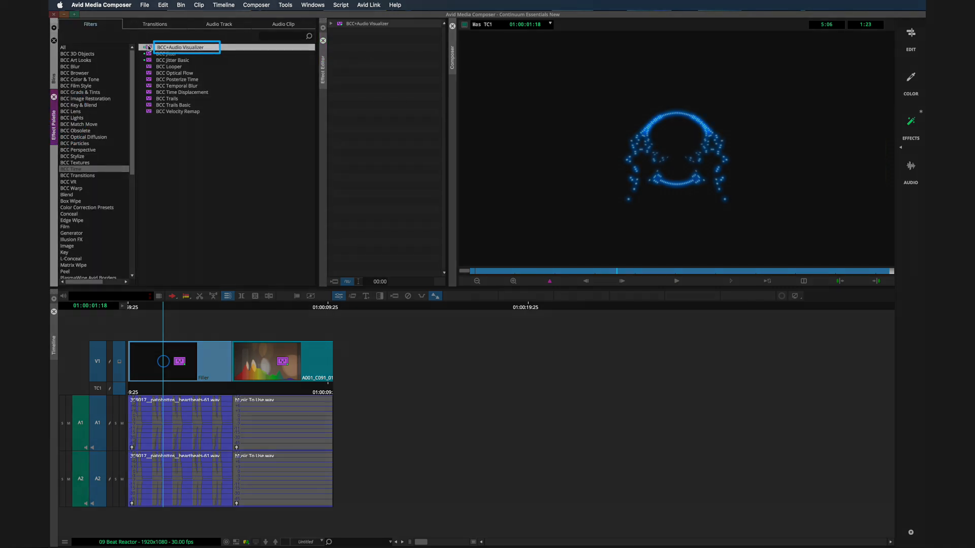
pyautogui.moveTo(162, 260); pyautogui.dragTo(182, 362)
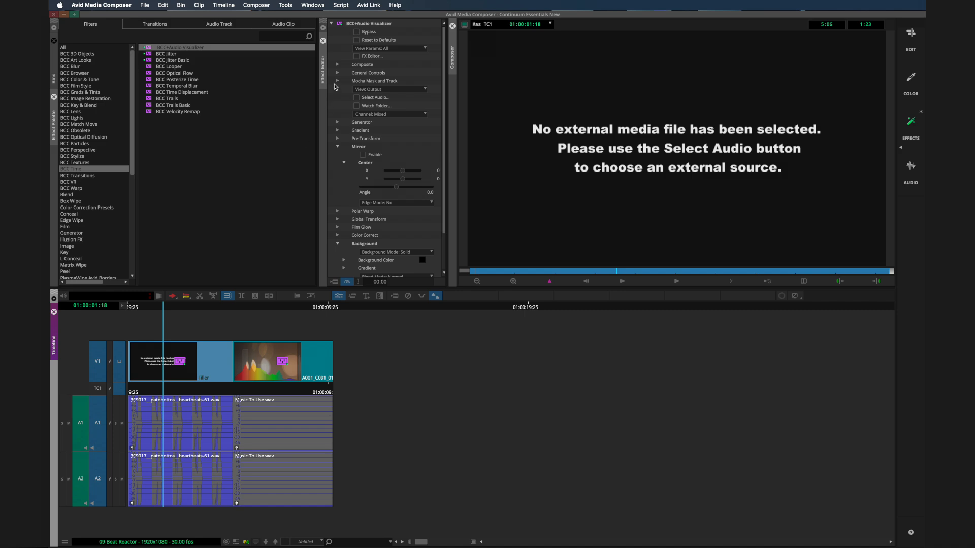
pyautogui.click(358, 98)
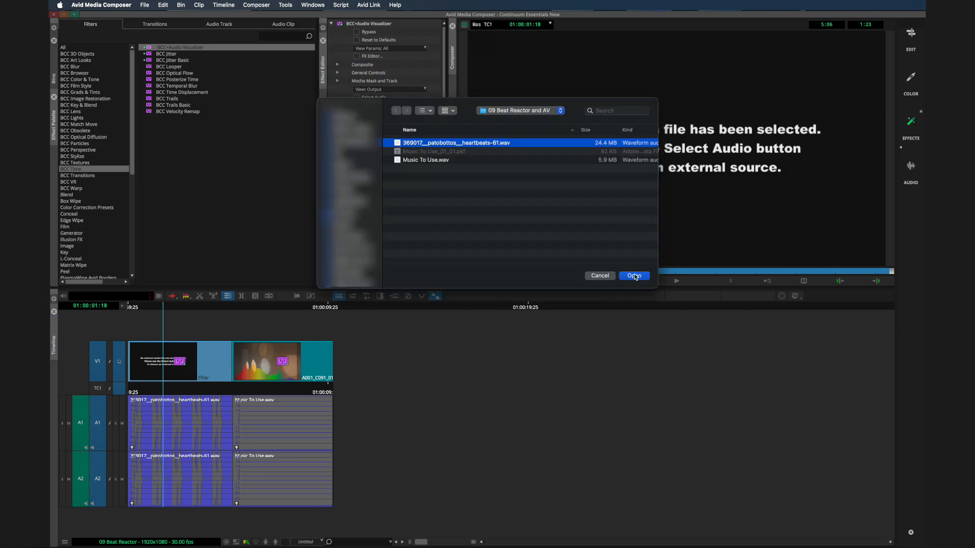
pyautogui.click(634, 276)
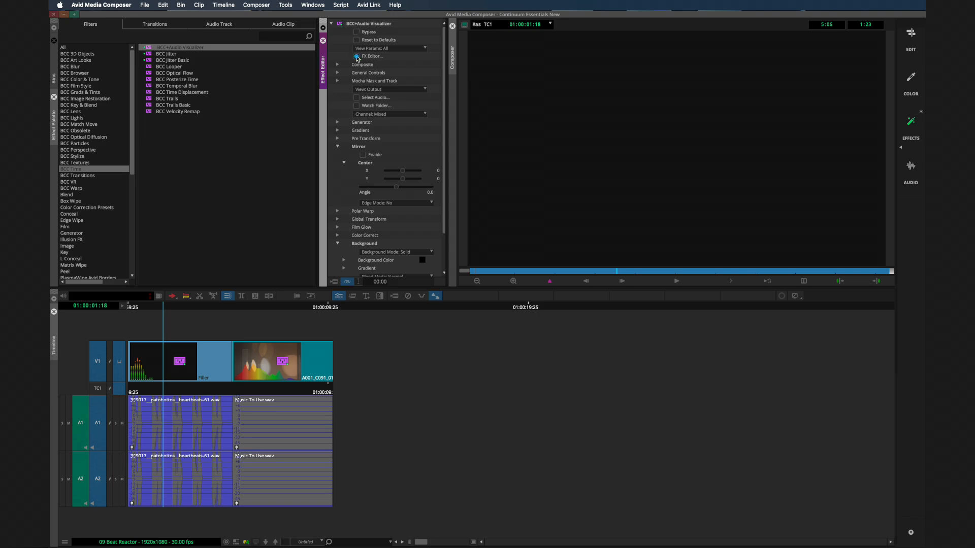
# Apply the Waveform Single Dot Mirrored 01 preset to the newly added visualizer through the FX Editor.
pyautogui.click(357, 56)
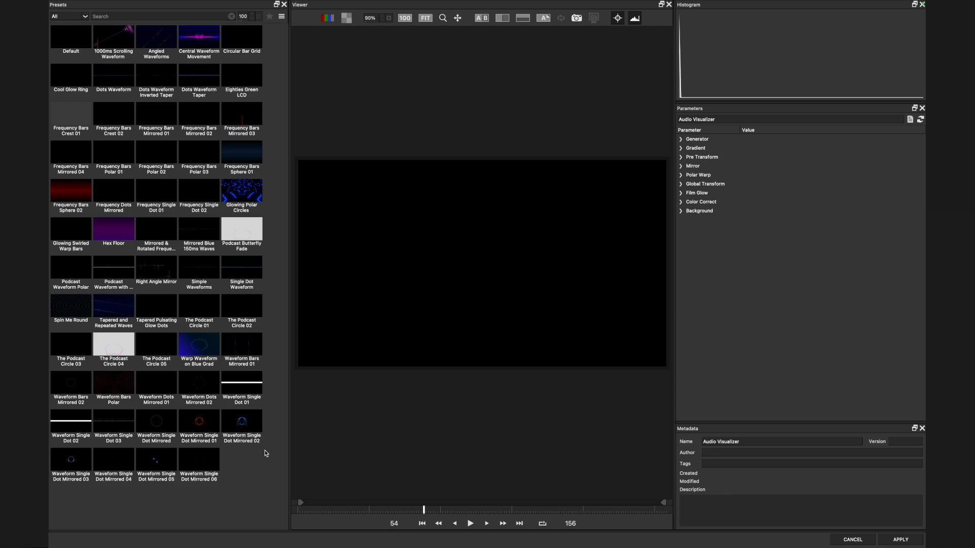
pyautogui.click(210, 425)
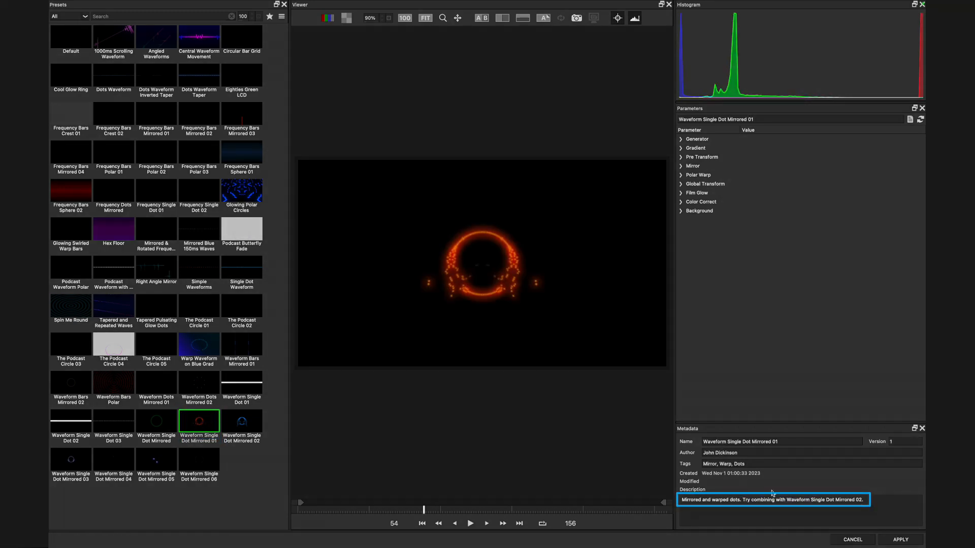
pyautogui.click(900, 540)
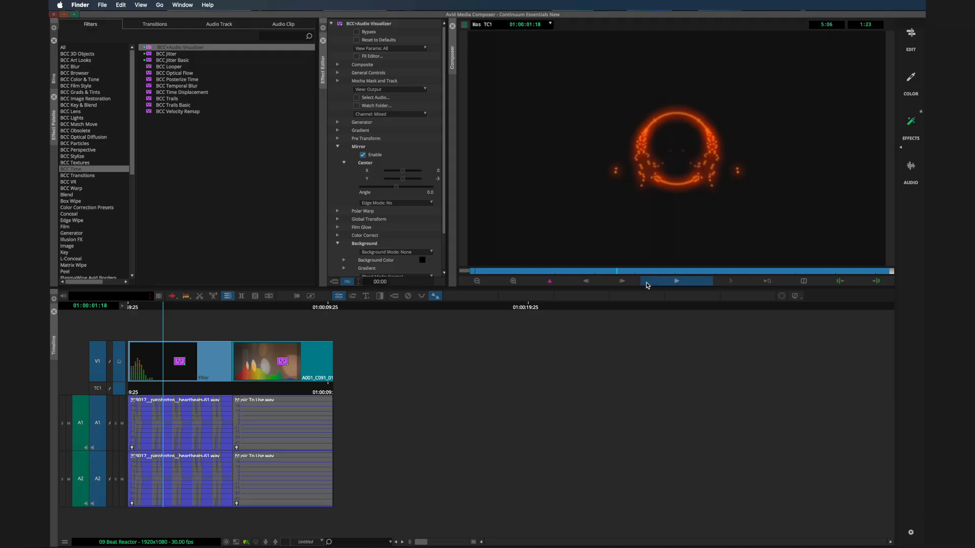
# Move to 01:00:02:06, set the top visualizer's Background Mode to Source, and play the combined blue and orange rings.
pyautogui.moveTo(648, 271)
pyautogui.mouseDown()
pyautogui.moveTo(546, 275)
pyautogui.moveTo(734, 281)
pyautogui.moveTo(666, 271)
pyautogui.mouseUp()
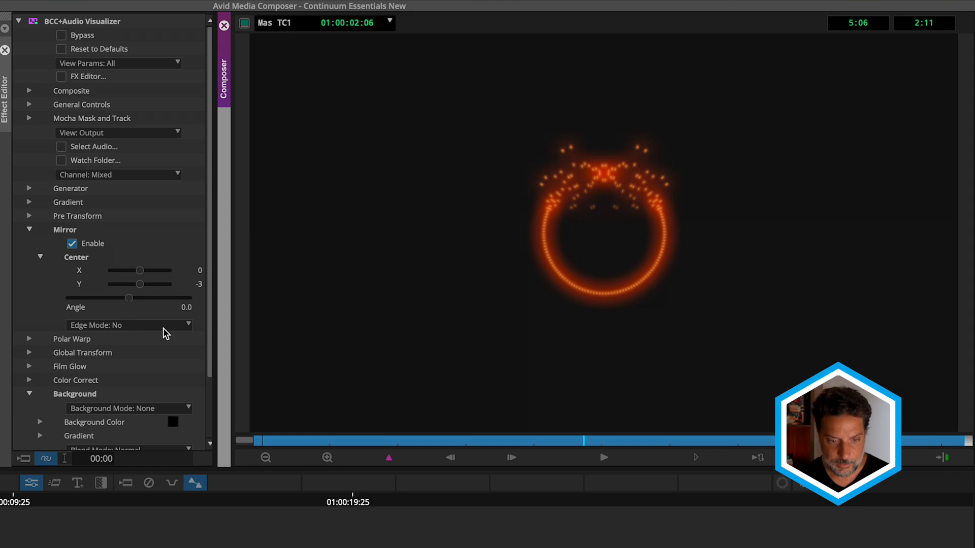
pyautogui.click(130, 406)
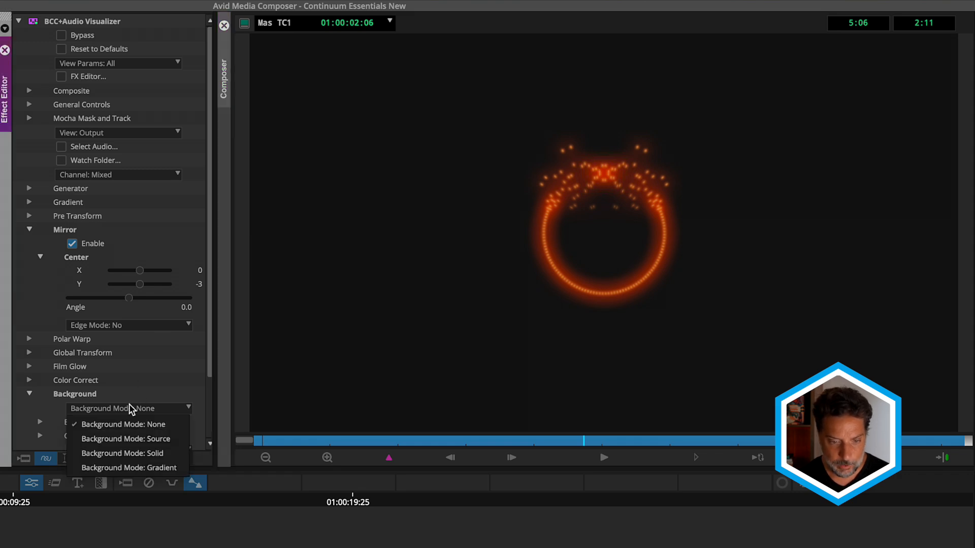
pyautogui.click(126, 443)
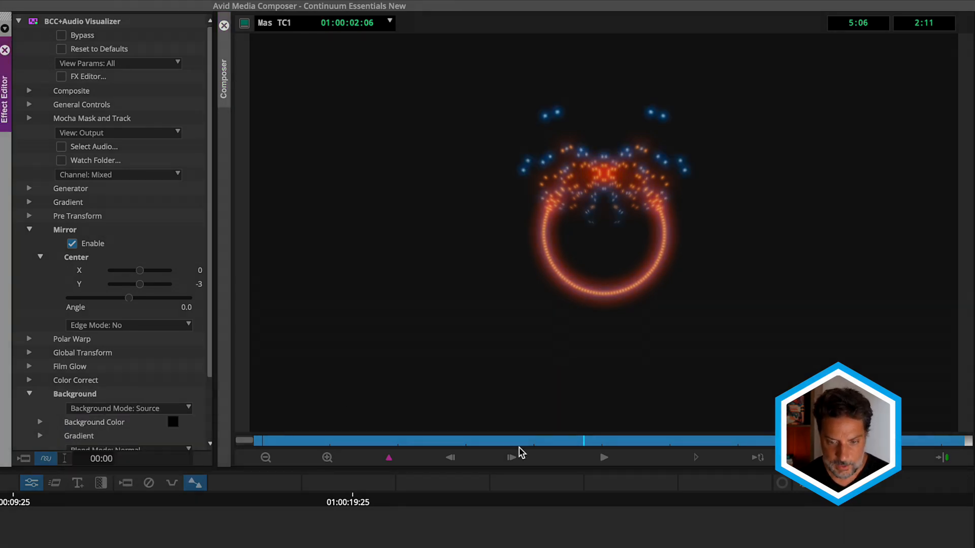
pyautogui.click(613, 456)
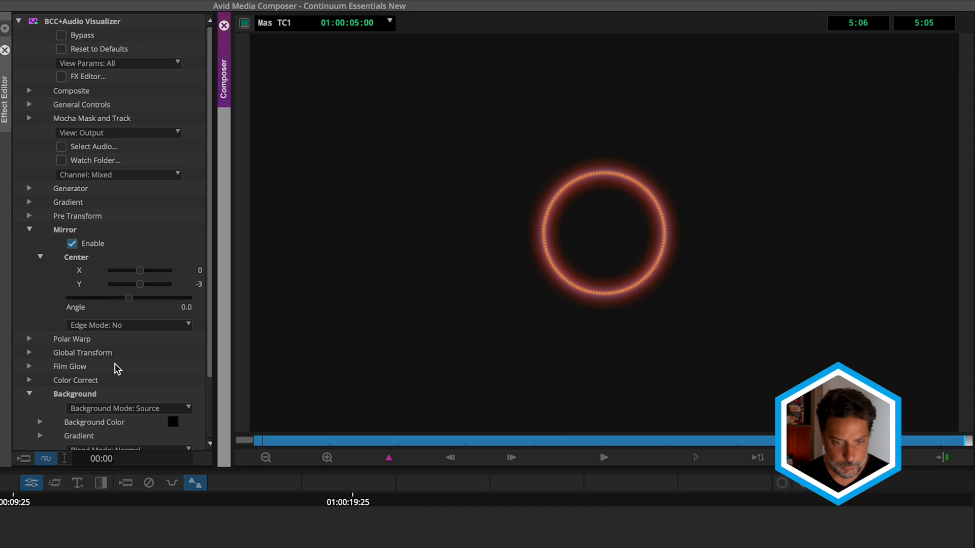
# At 01:00:01:16, enable the top visualizer's Global Transform, set Scale to 284.0 and Tumble to 26.7, and play the result.
pyautogui.moveTo(467, 440); pyautogui.dragTo(495, 443)
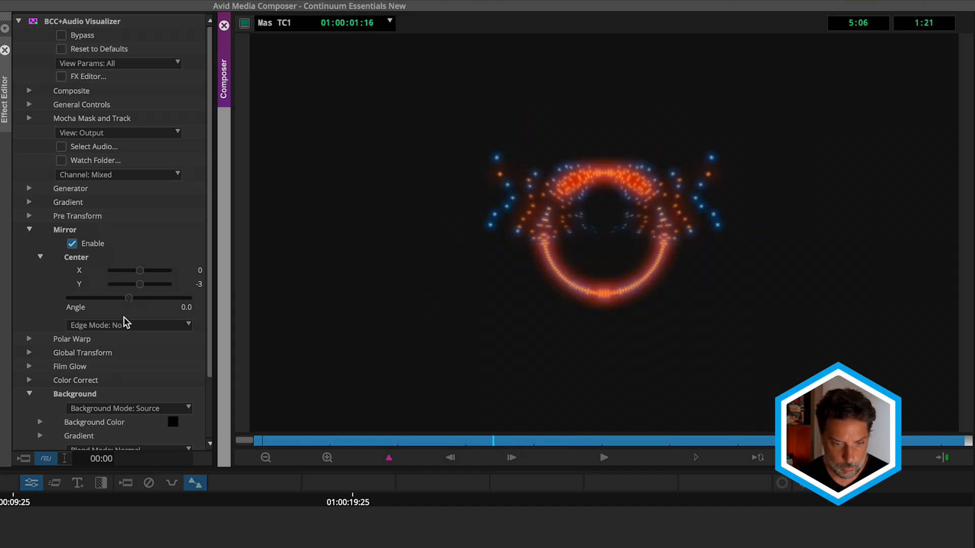
pyautogui.click(29, 395)
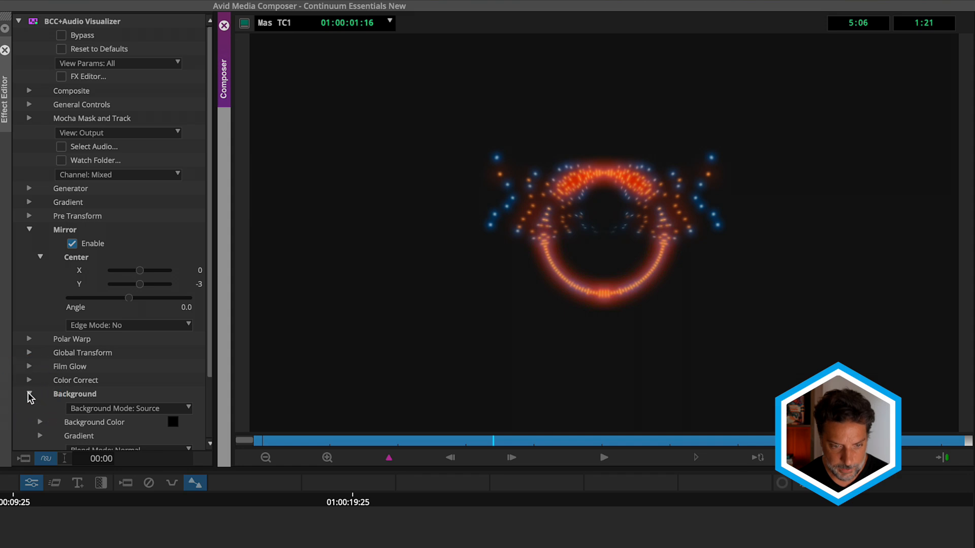
pyautogui.click(29, 353)
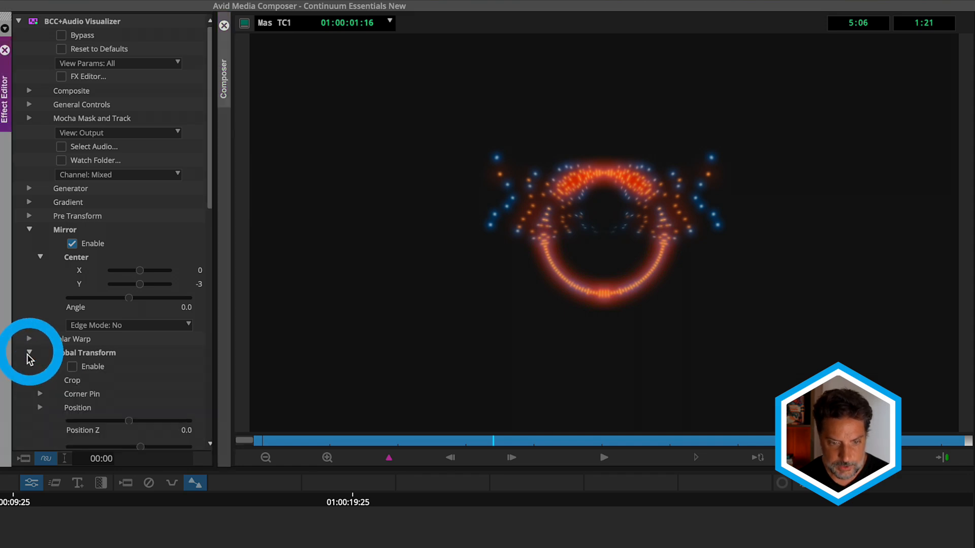
pyautogui.click(72, 366)
pyautogui.moveTo(208, 209); pyautogui.dragTo(211, 302)
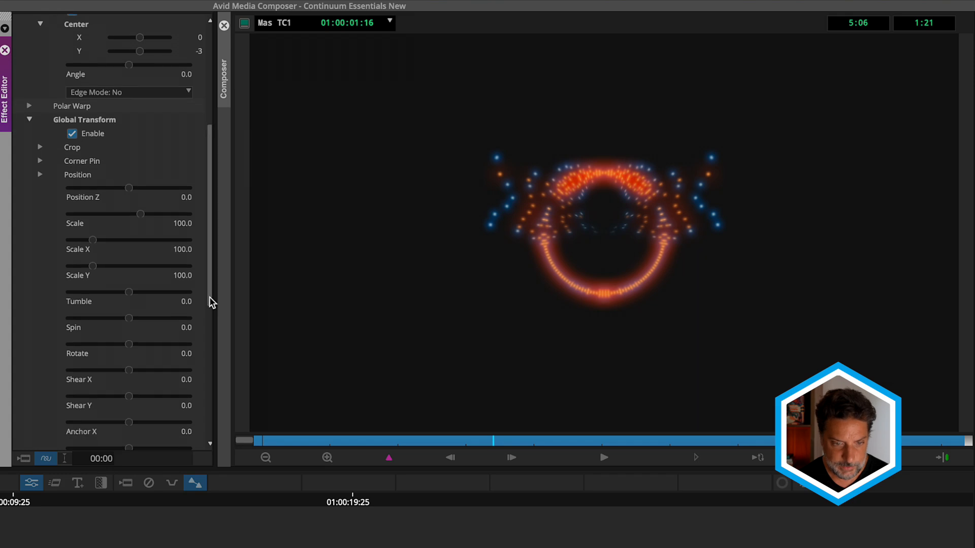
pyautogui.moveTo(145, 213); pyautogui.dragTo(163, 210)
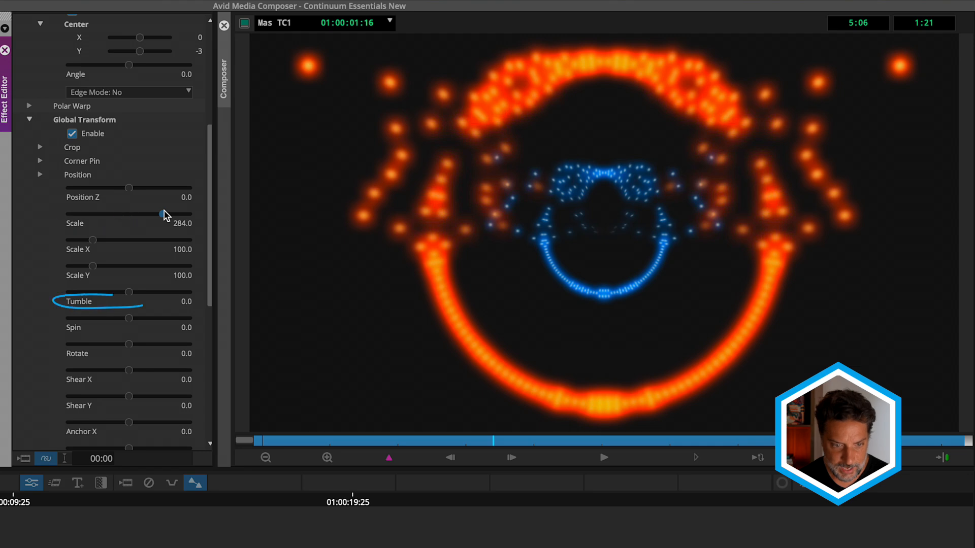
pyautogui.moveTo(127, 293); pyautogui.dragTo(132, 298)
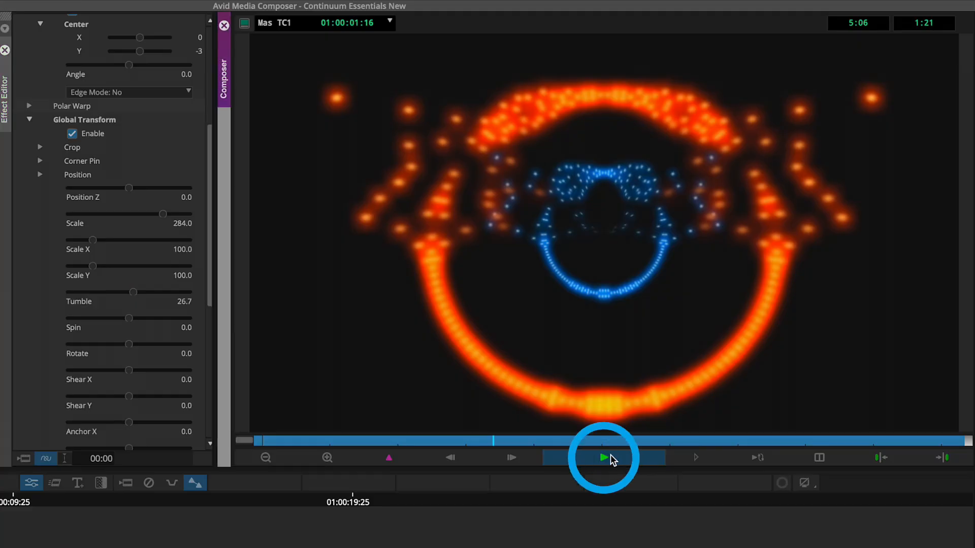
pyautogui.click(611, 456)
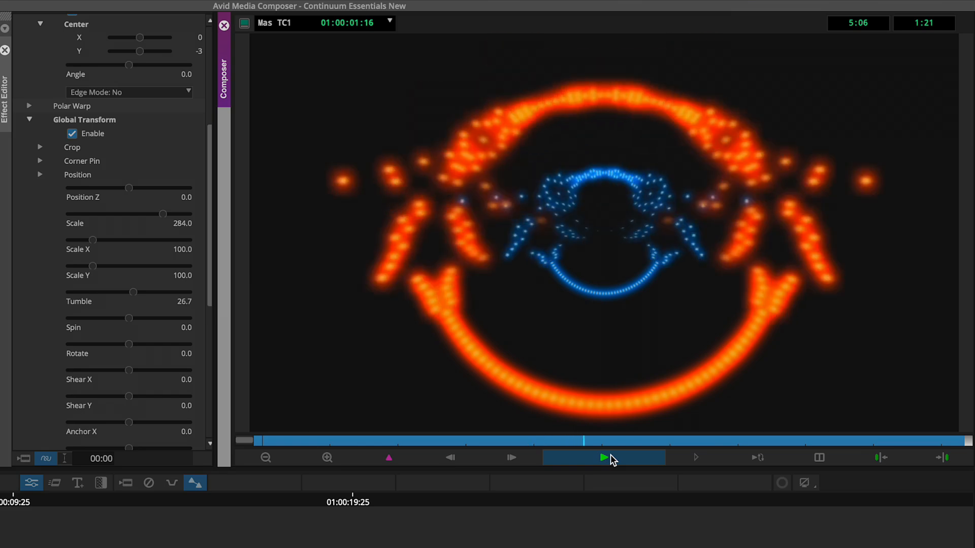